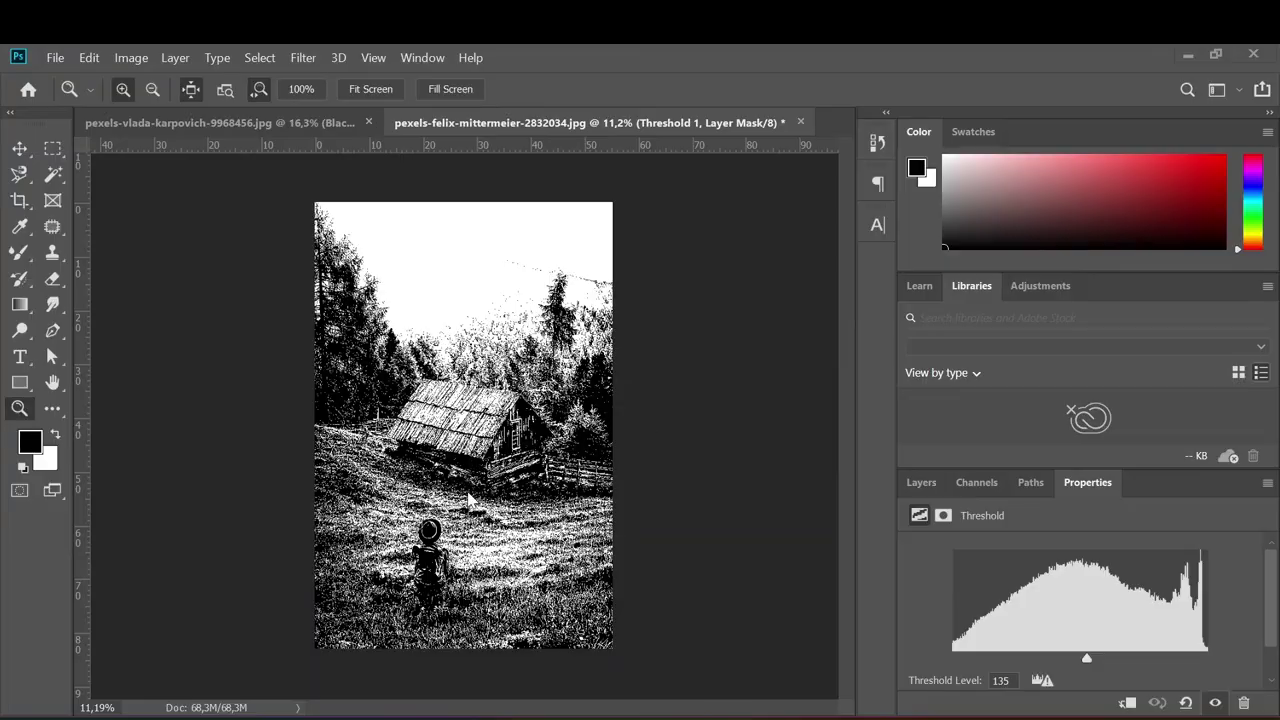
Zoom around the thresholded cabin image and the black-and-white street image to compare them
left_click_drag(467, 494, 517, 500)
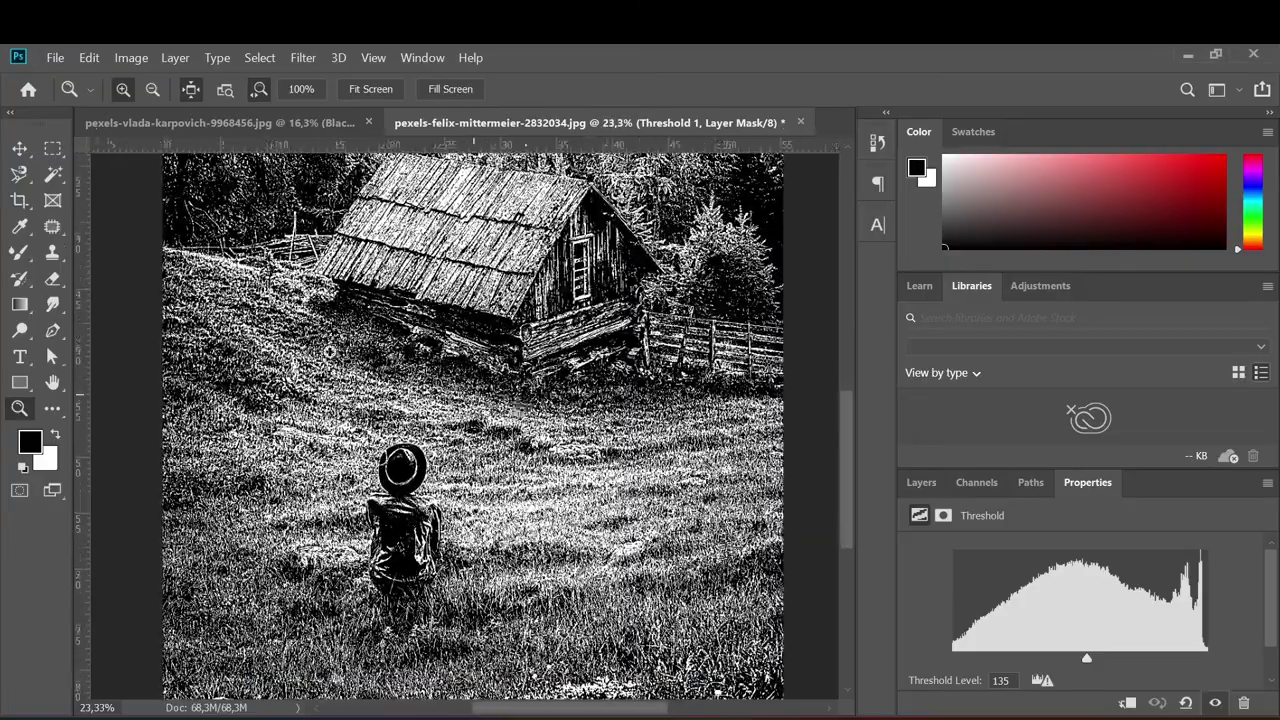
left_click_drag(306, 432, 462, 562)
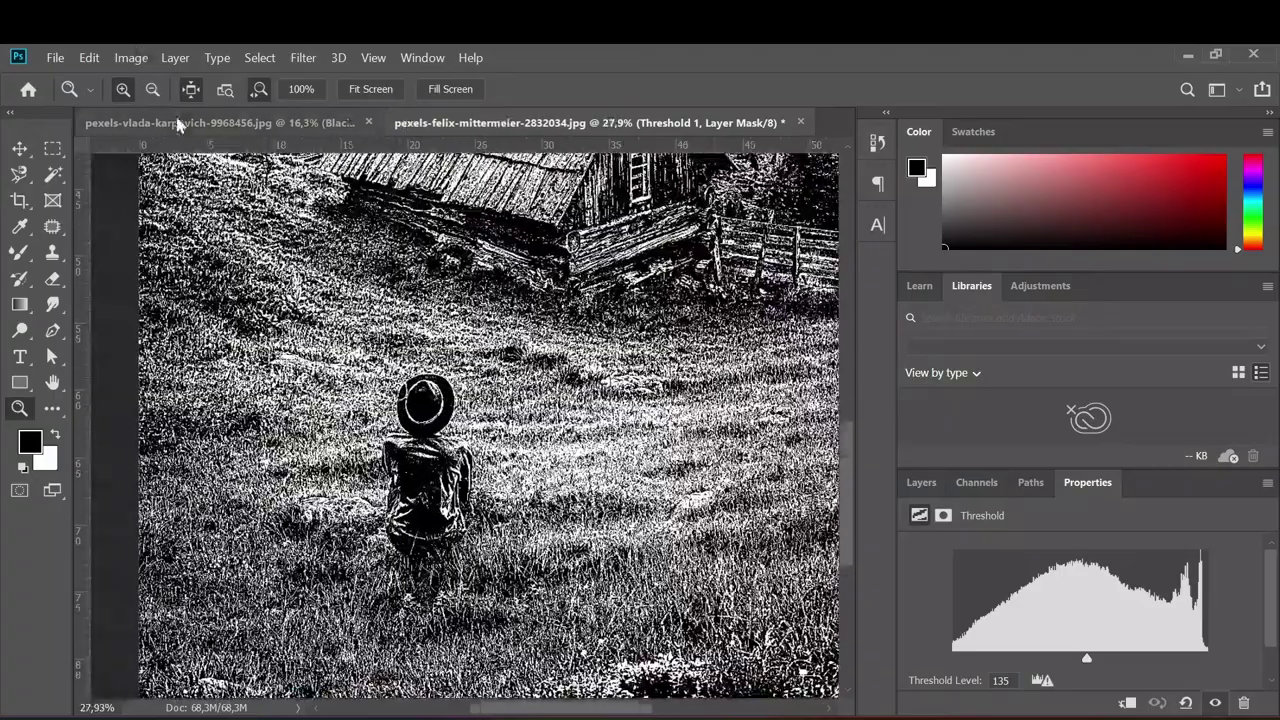
left_click(177, 123)
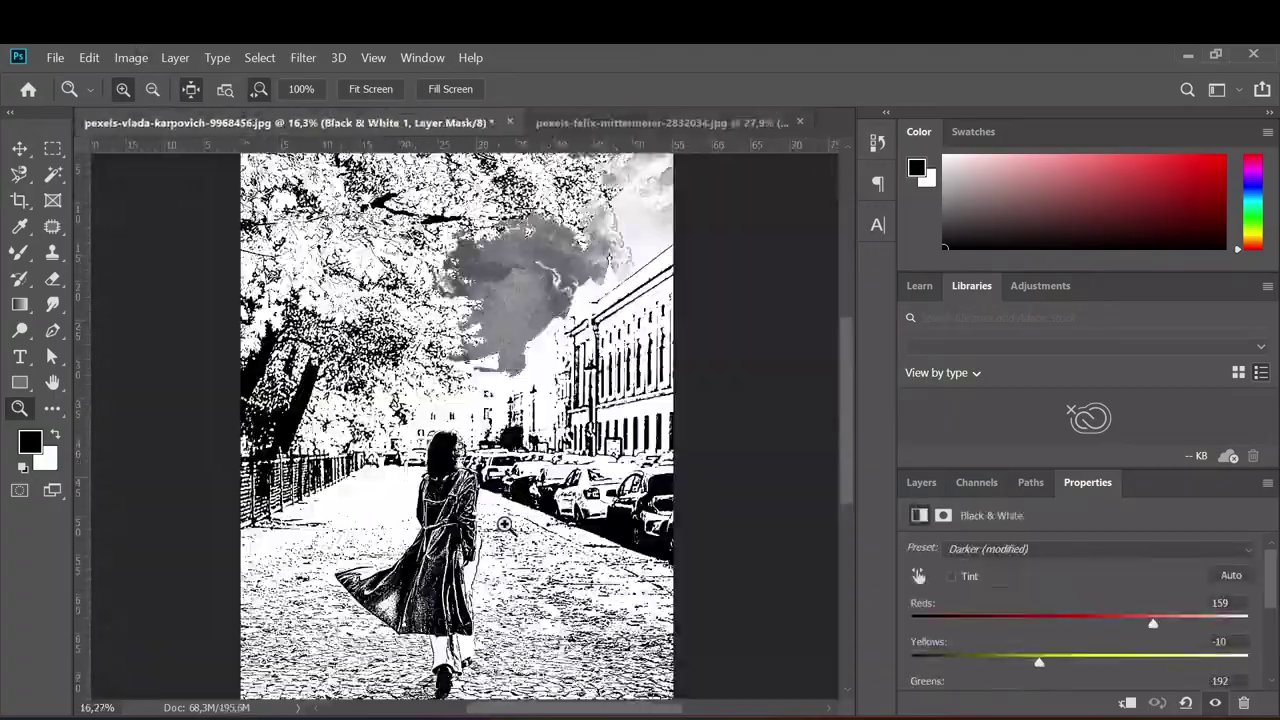
left_click_drag(486, 503, 518, 133)
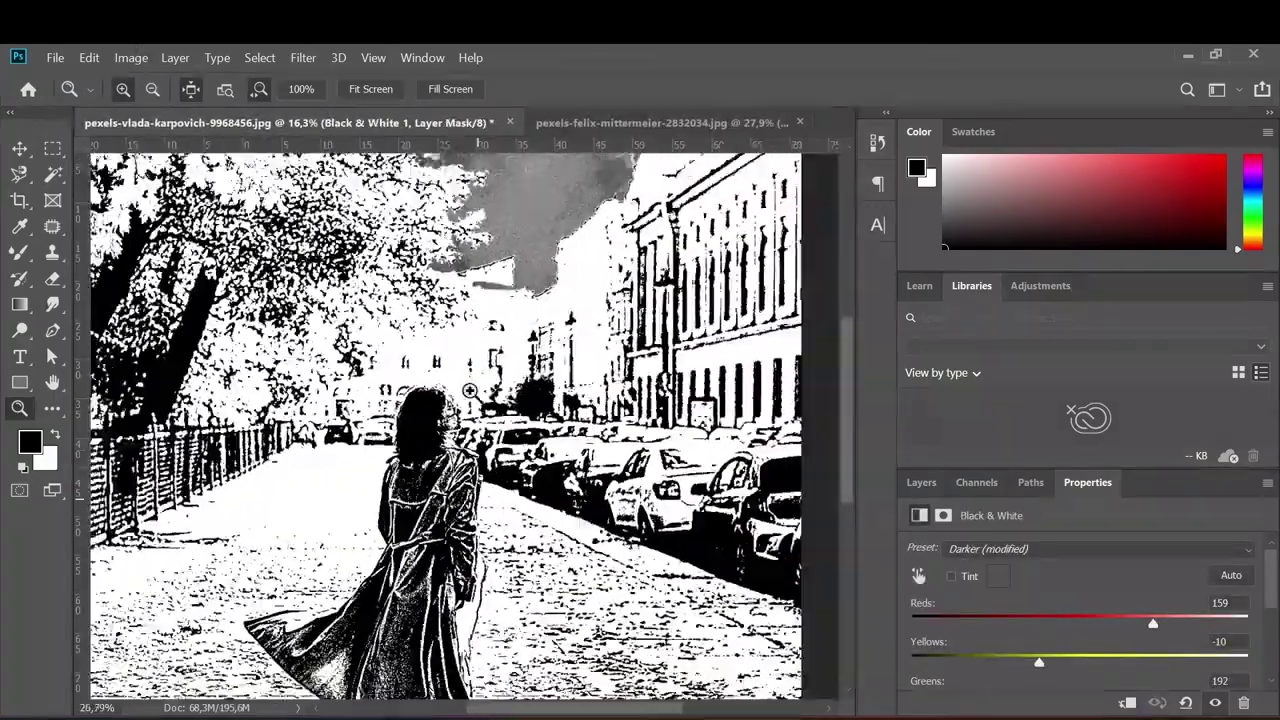
left_click(560, 123)
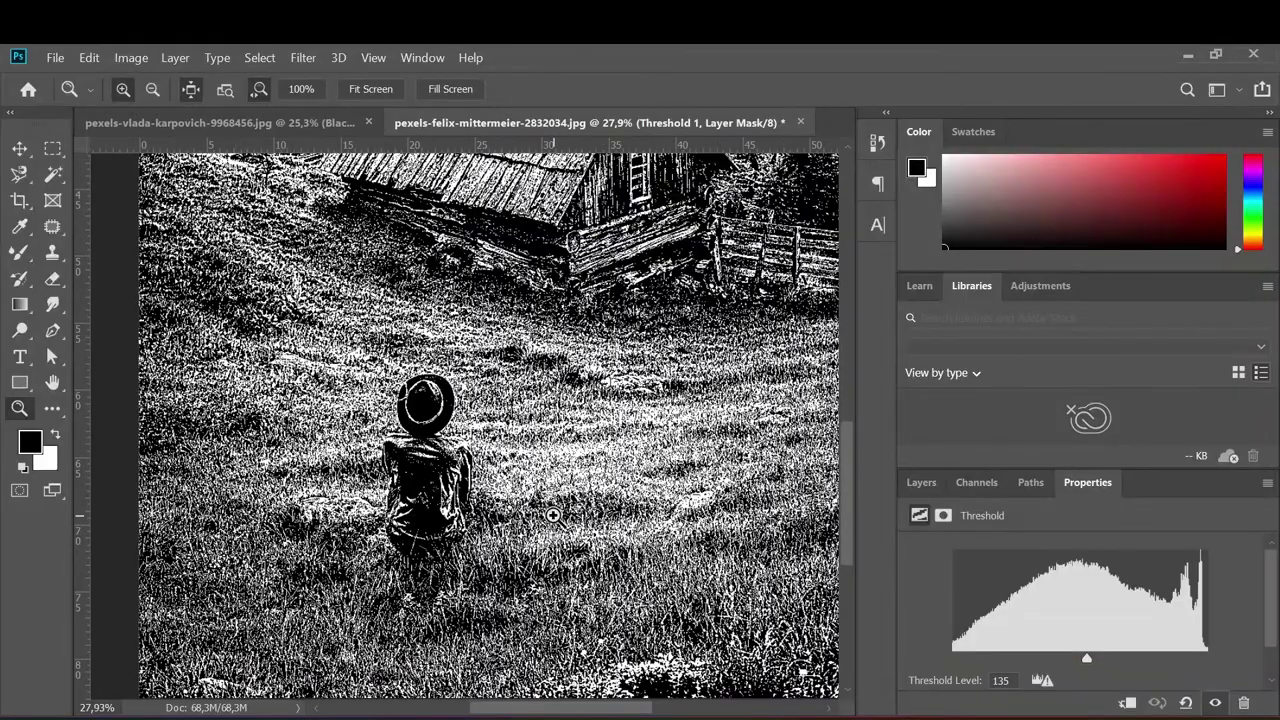
mouse_move(556, 515)
left_mouse_down()
mouse_move(378, 372)
mouse_move(493, 527)
mouse_move(426, 462)
left_mouse_up()
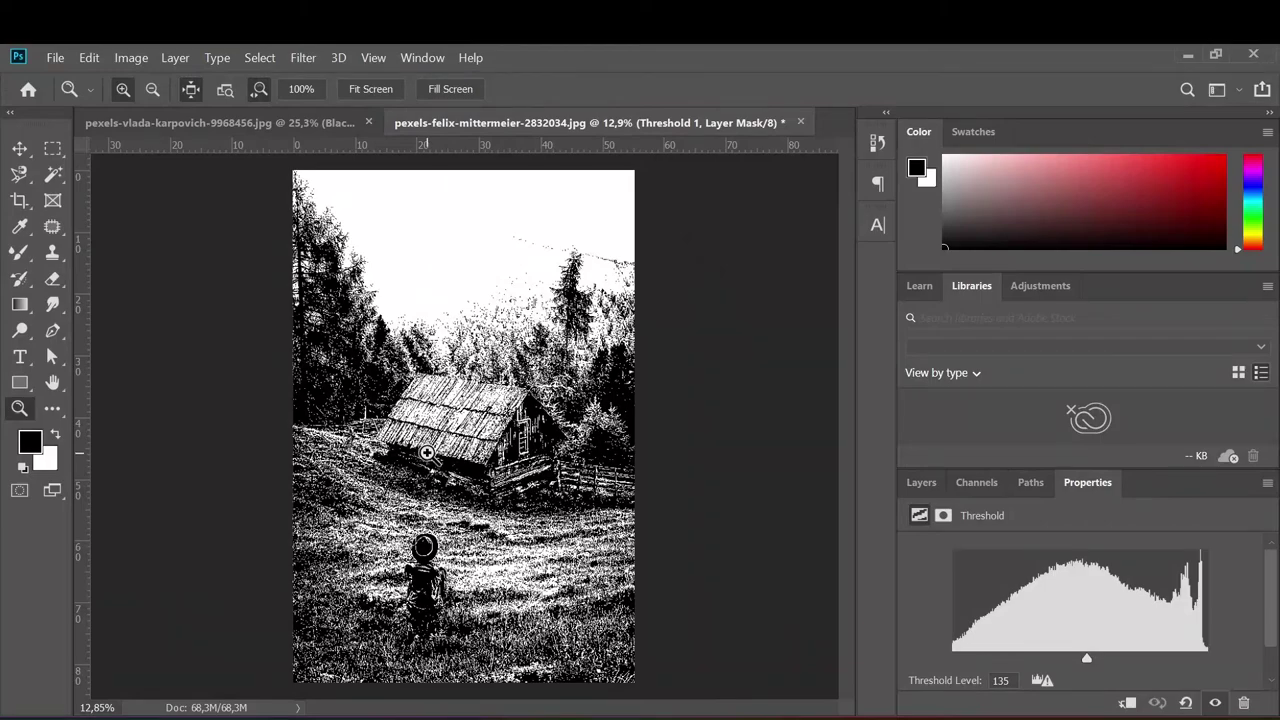
left_click_drag(443, 428, 485, 444)
left_click_drag(512, 487, 436, 387)
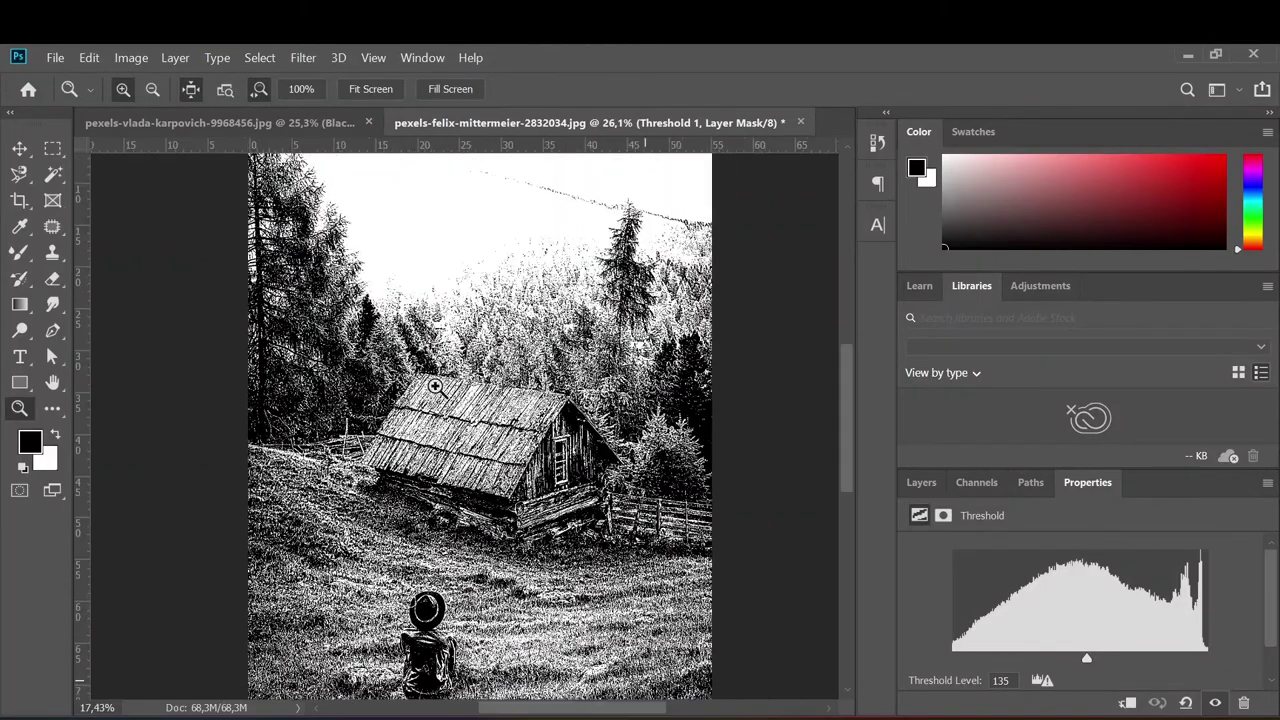
left_click_drag(312, 287, 420, 328)
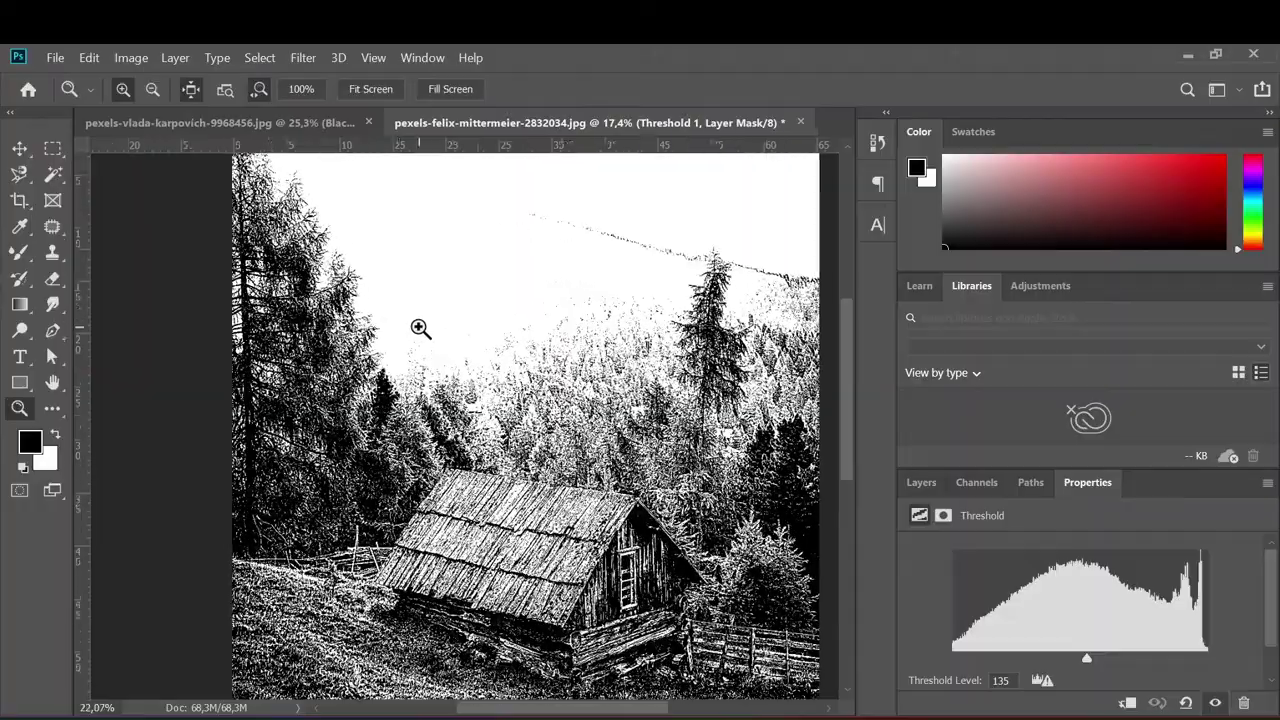
mouse_move(600, 507)
left_mouse_down()
mouse_move(556, 456)
mouse_move(476, 484)
mouse_move(508, 618)
mouse_move(434, 498)
mouse_move(530, 560)
mouse_move(481, 462)
left_mouse_up()
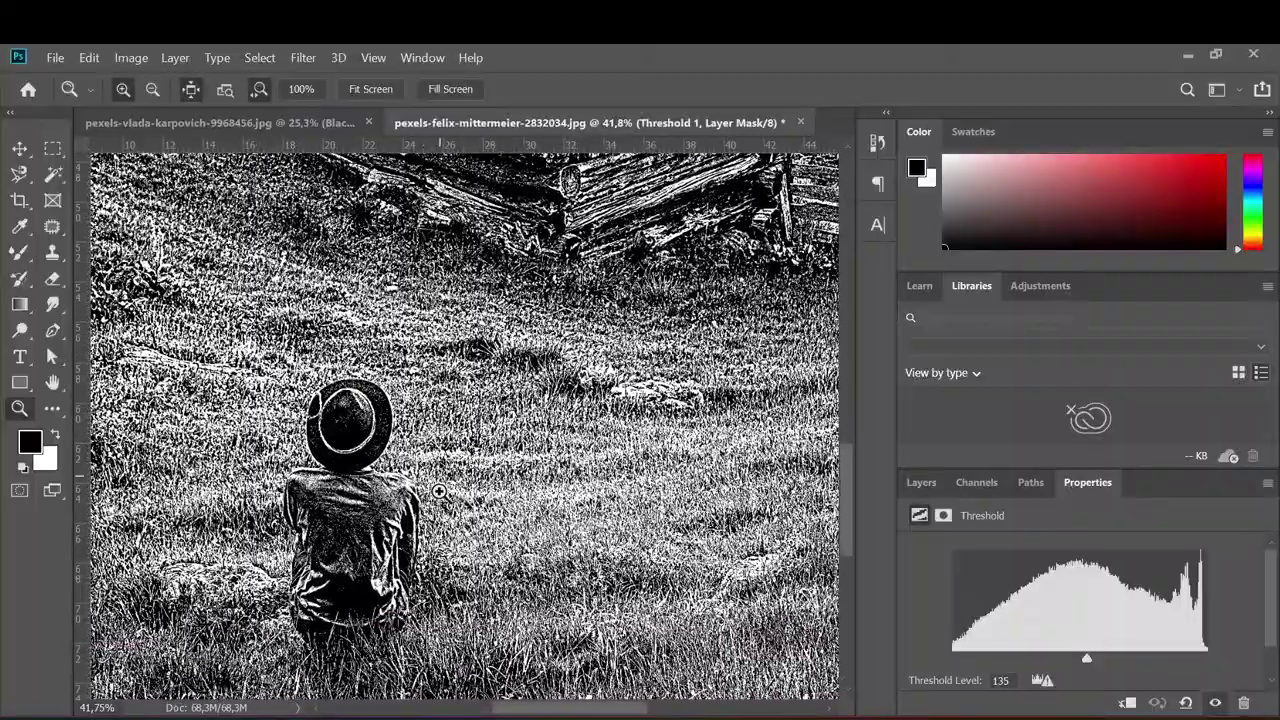
mouse_move(355, 516)
left_mouse_down()
mouse_move(392, 517)
mouse_move(410, 433)
mouse_move(314, 306)
left_mouse_up()
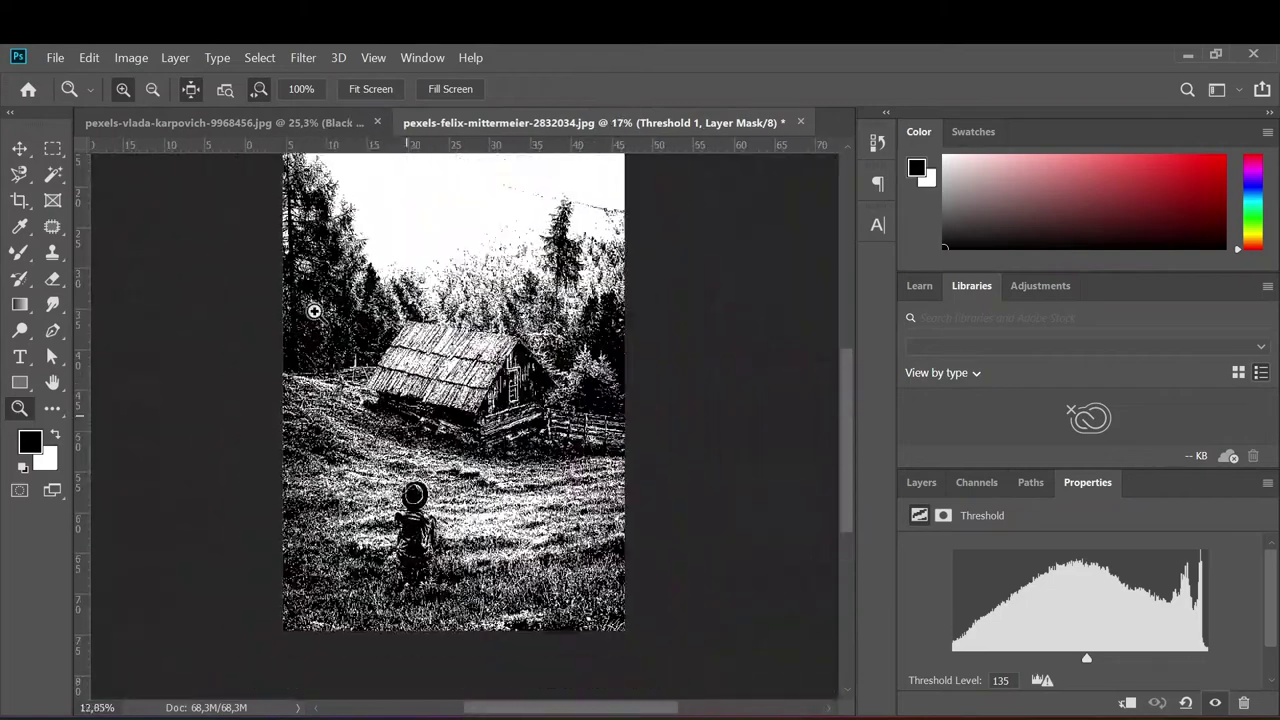
Close both images without saving, then unlock the reopened autumn photo's background as Layer 0
left_click(220, 122)
key("v")
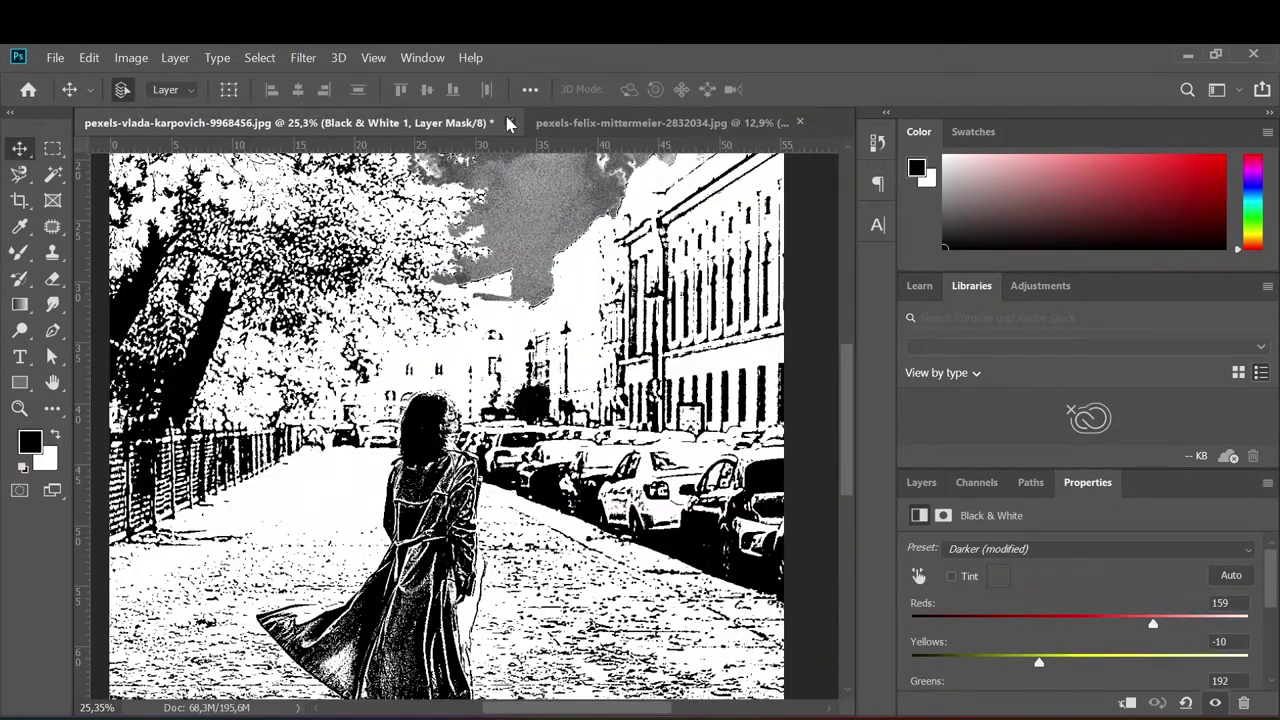
left_click(507, 122)
left_click(698, 343)
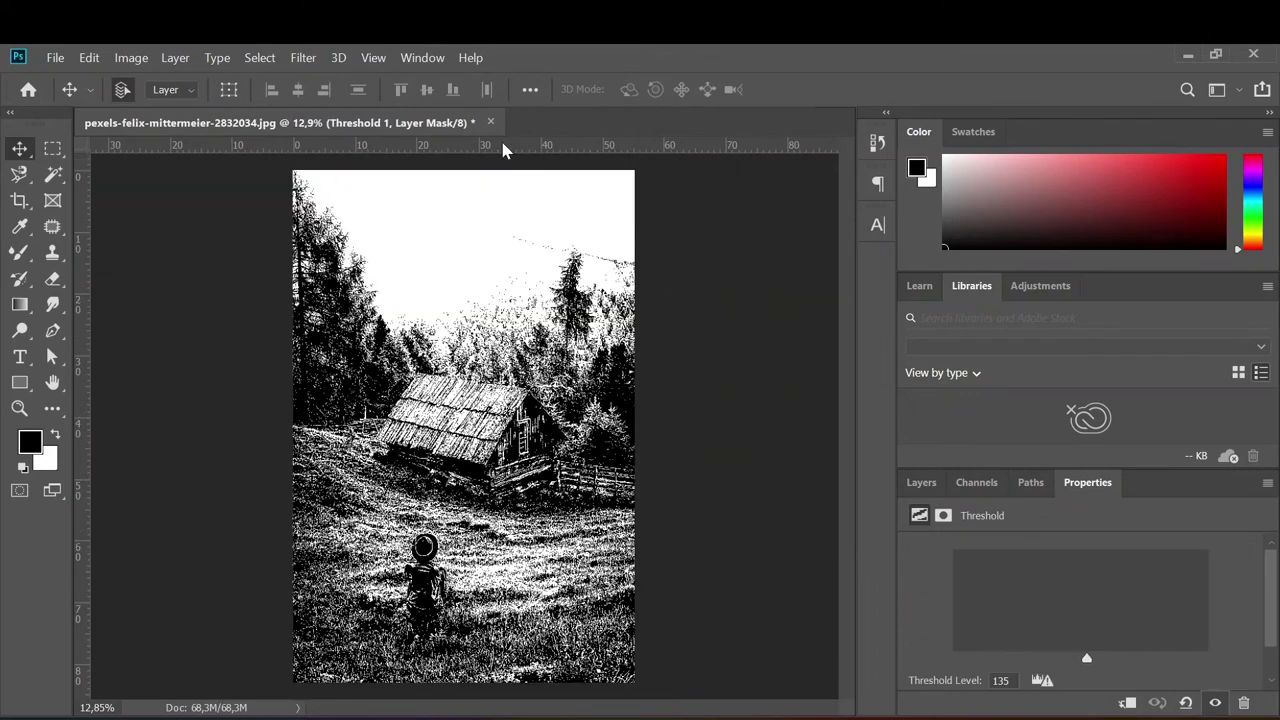
left_click(490, 122)
left_click(697, 331)
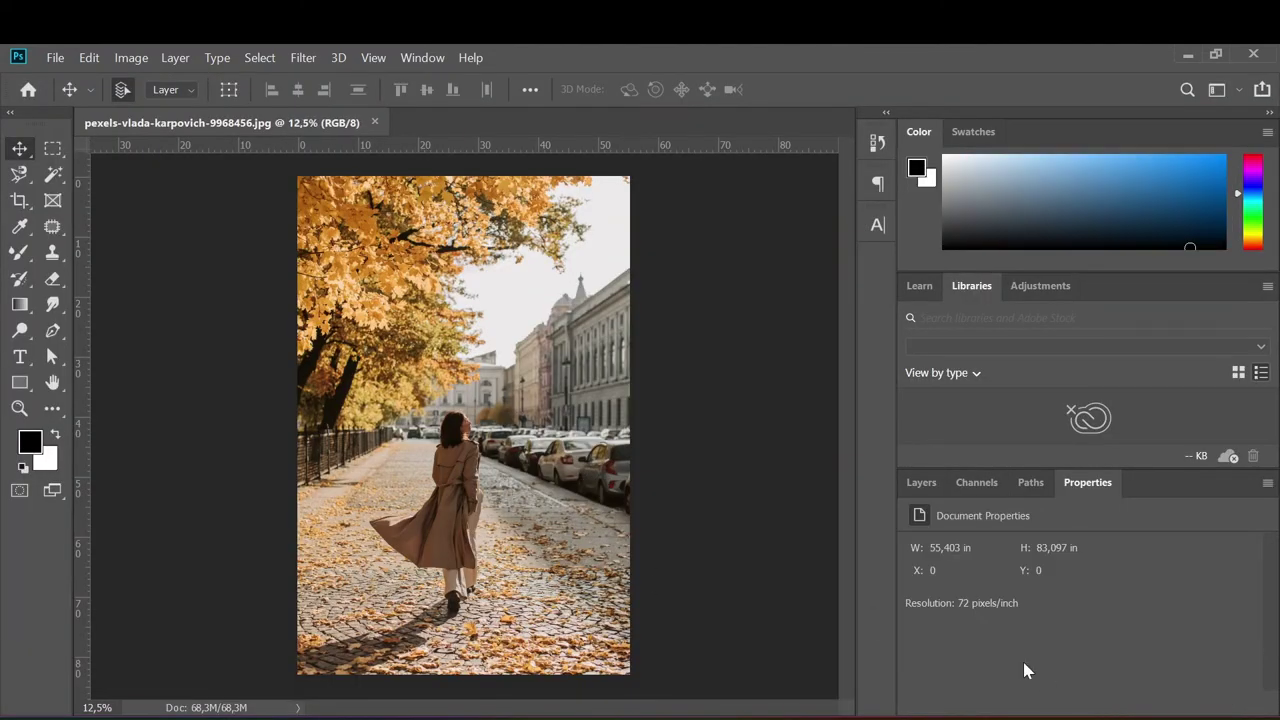
left_click(932, 487)
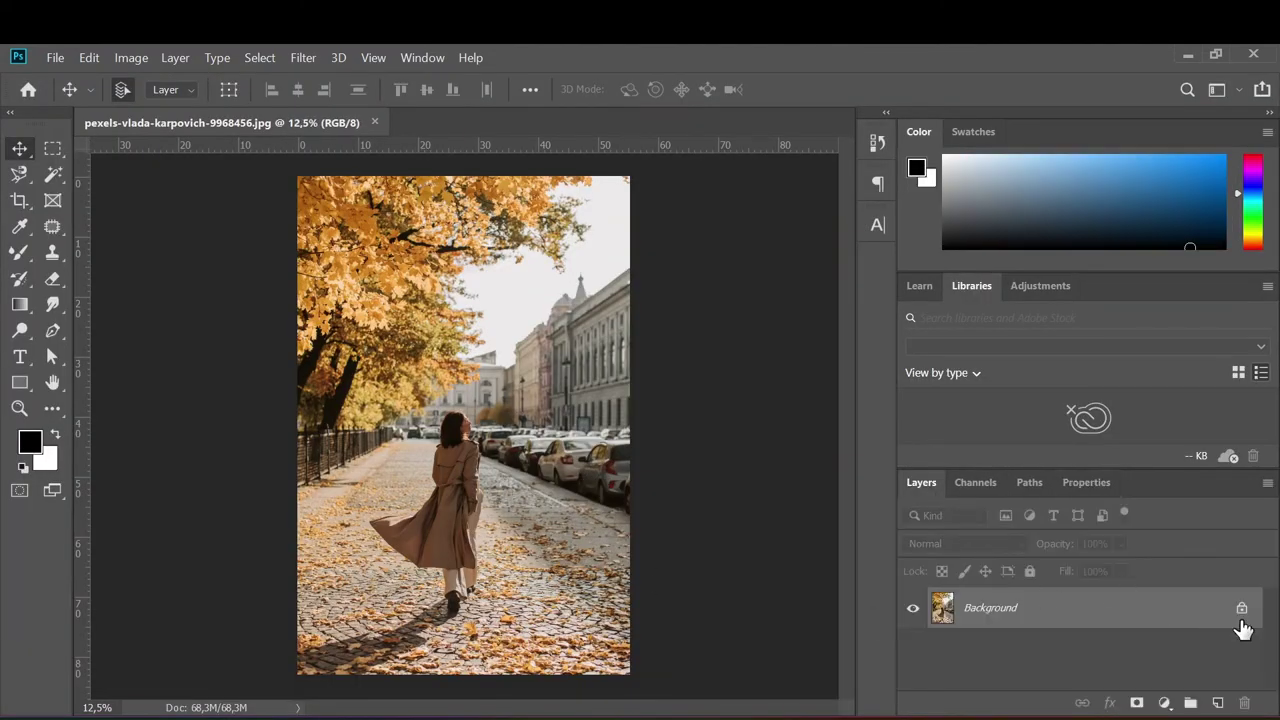
left_click(1241, 608)
Apply Unsharp Mask to Layer 0 at 500% amount, 6.3-pixel radius and 0 threshold
left_click(288, 52)
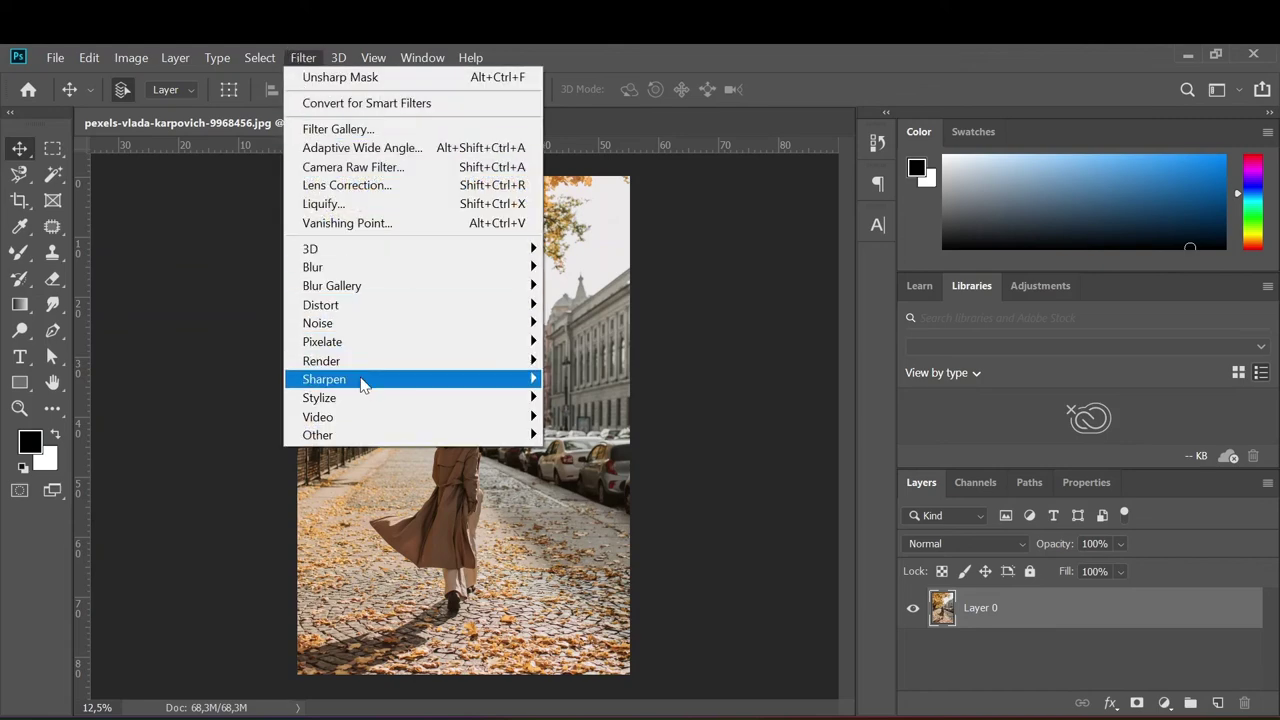
mouse_move(324, 379)
left_click(652, 481)
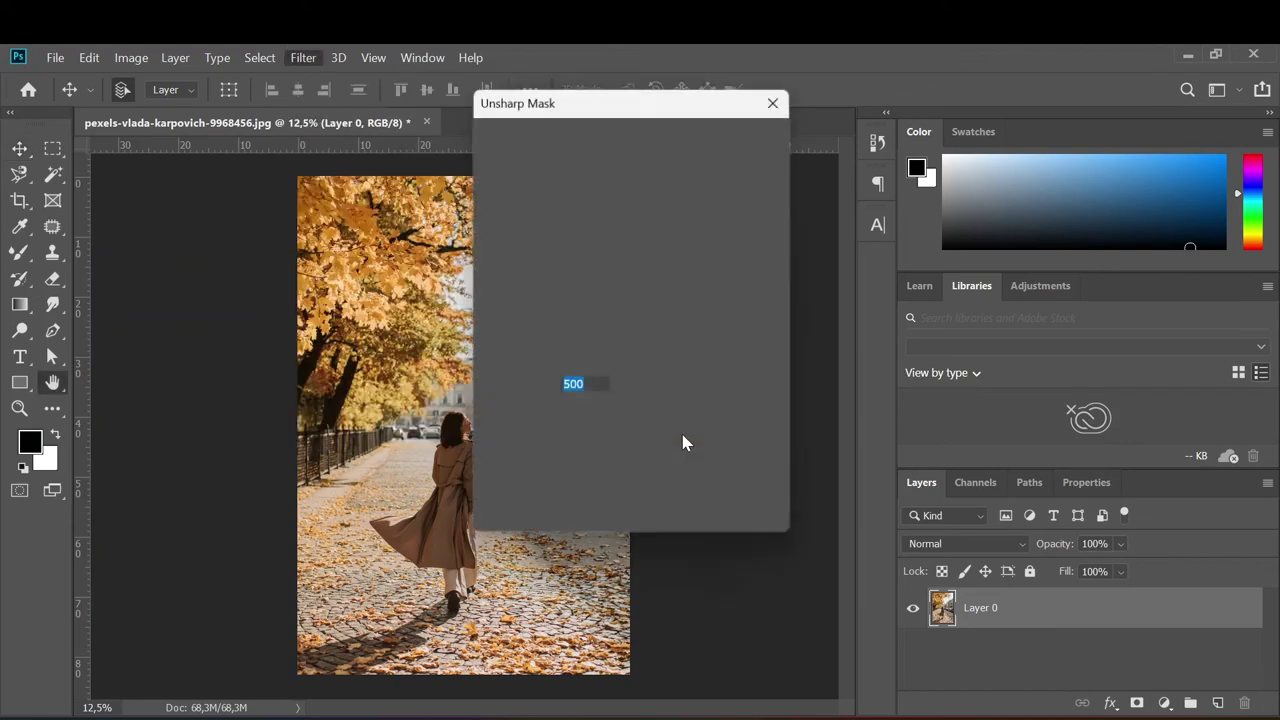
left_click_drag(577, 92, 716, 129)
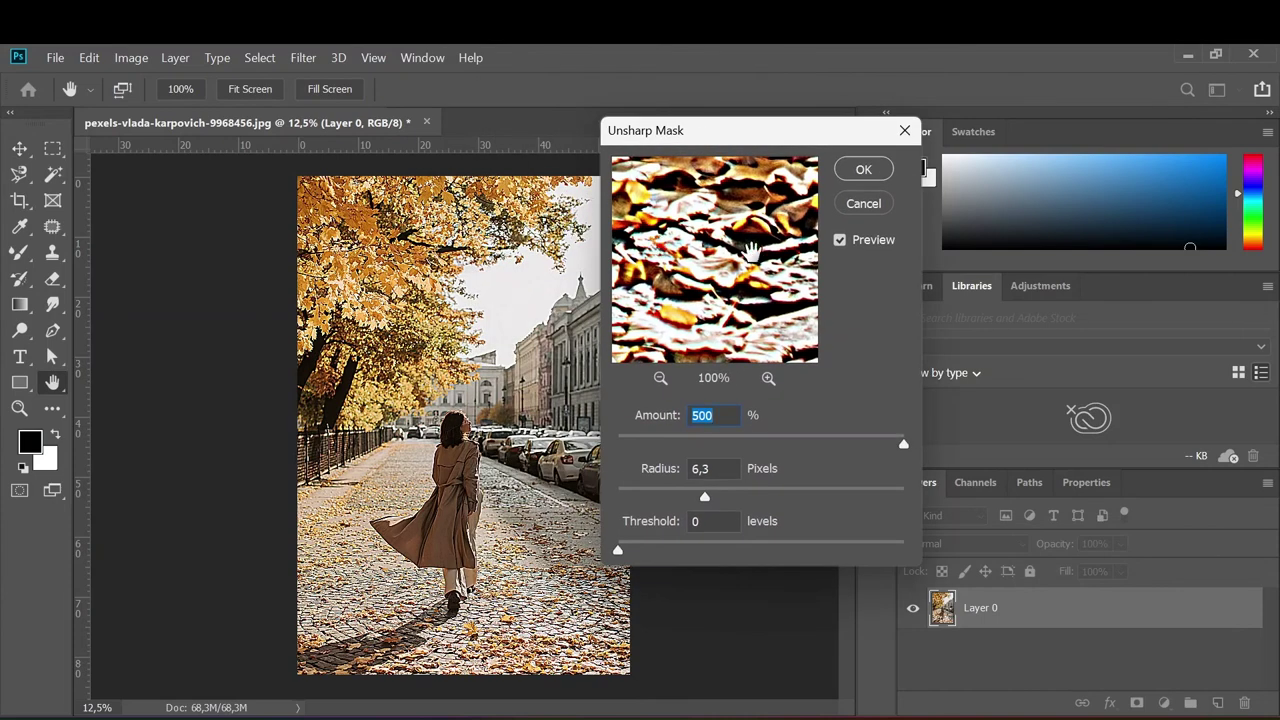
left_click_drag(747, 331, 760, 306)
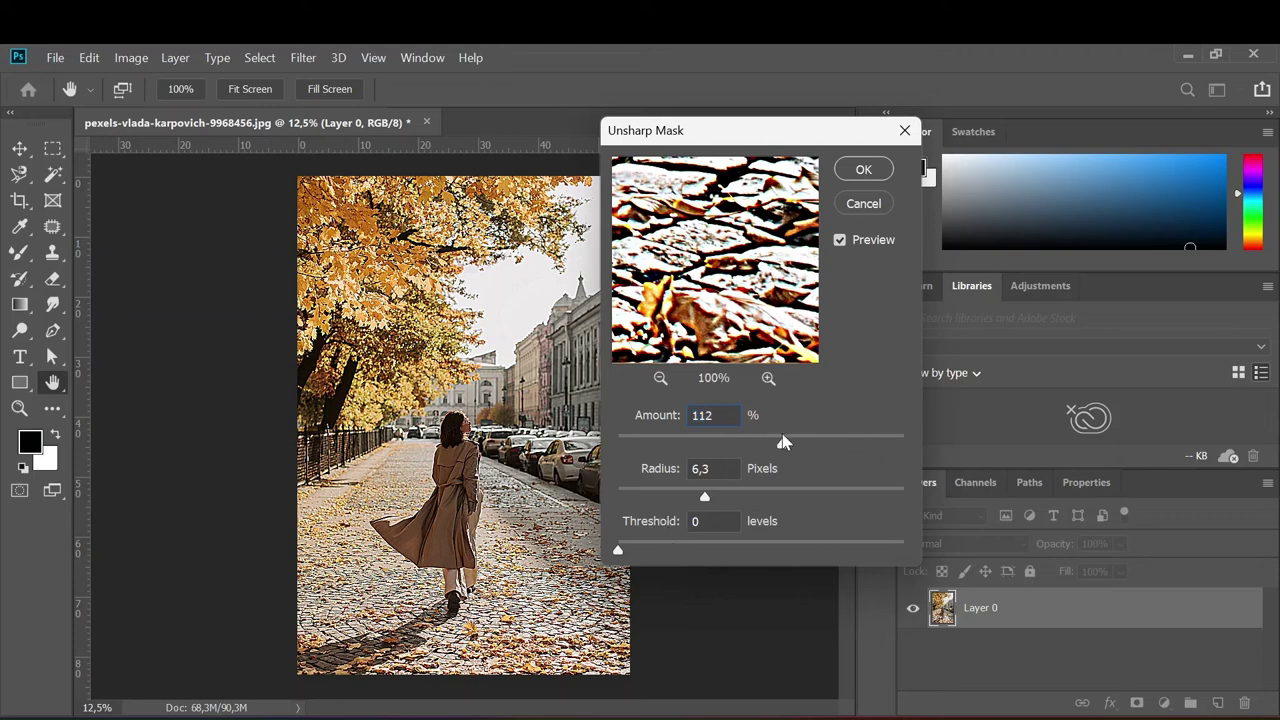
mouse_move(757, 438)
left_mouse_down()
mouse_move(698, 441)
mouse_move(811, 446)
left_mouse_up()
left_click(852, 172)
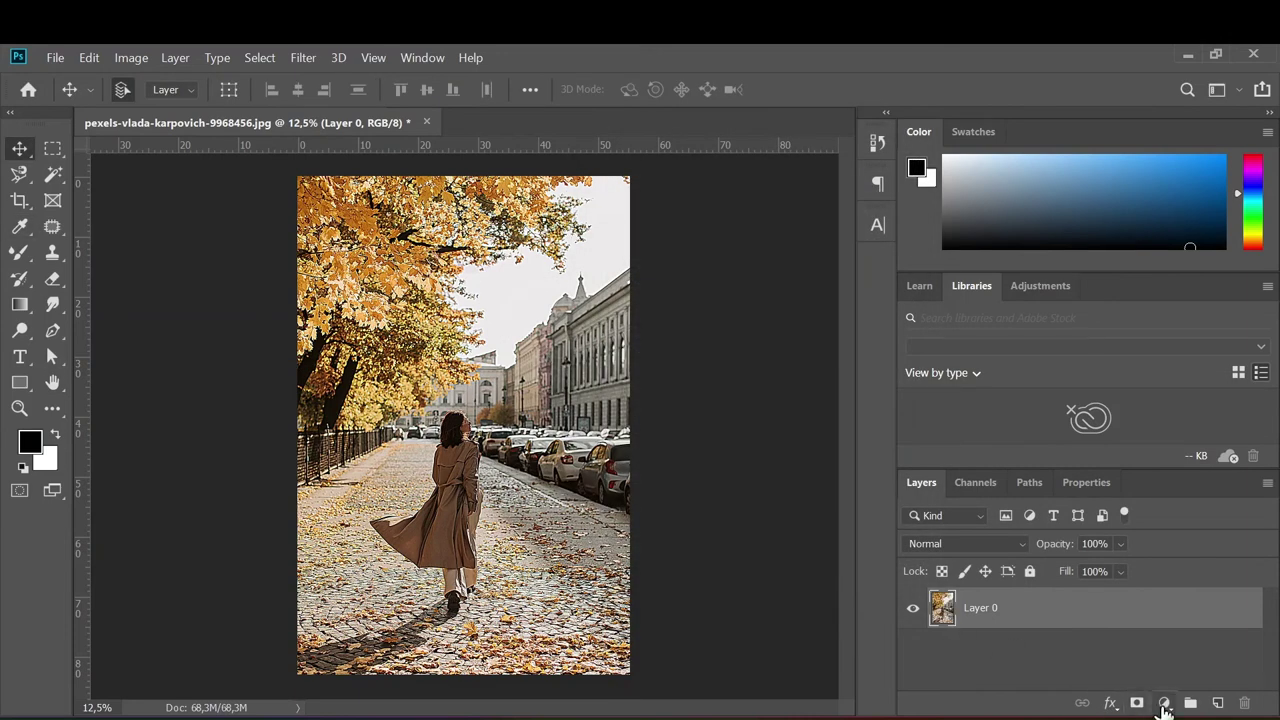
Add a Threshold adjustment layer over the street photo and set its level to 104
left_click(1164, 703)
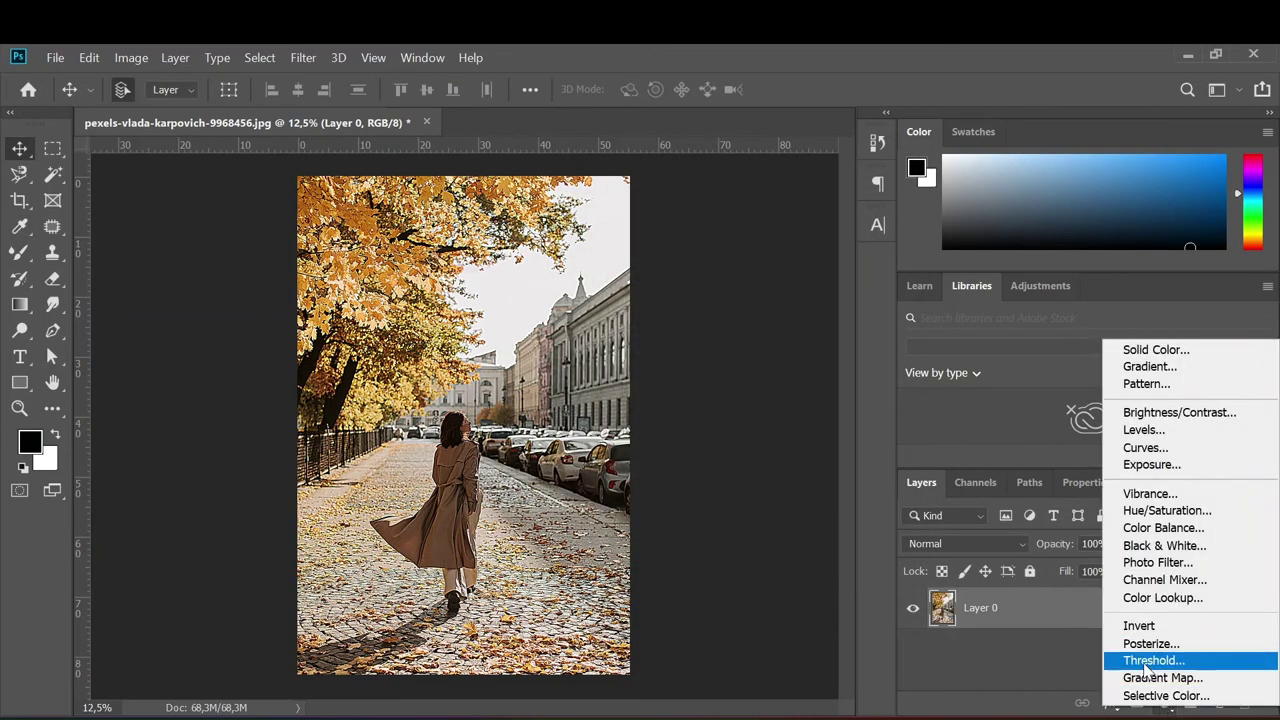
left_click(1150, 661)
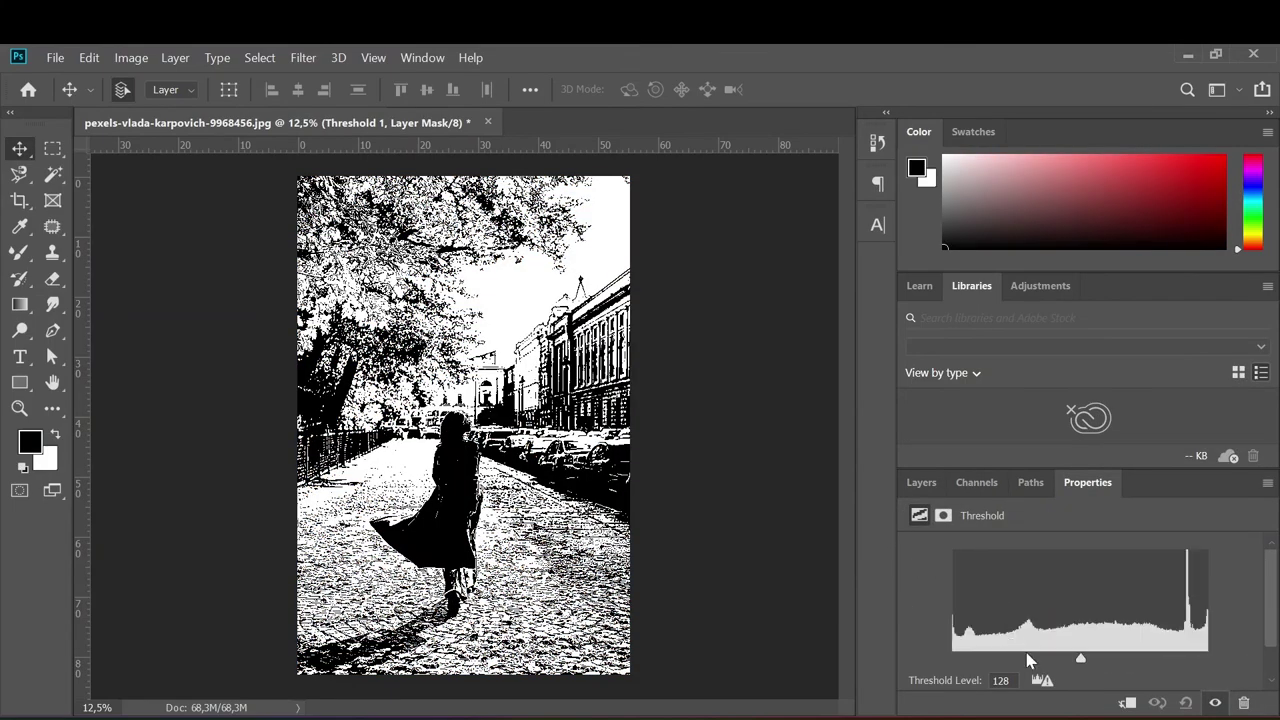
mouse_move(1087, 670)
left_mouse_down()
mouse_move(930, 650)
mouse_move(1157, 673)
mouse_move(978, 651)
mouse_move(1040, 664)
mouse_move(994, 654)
left_mouse_up()
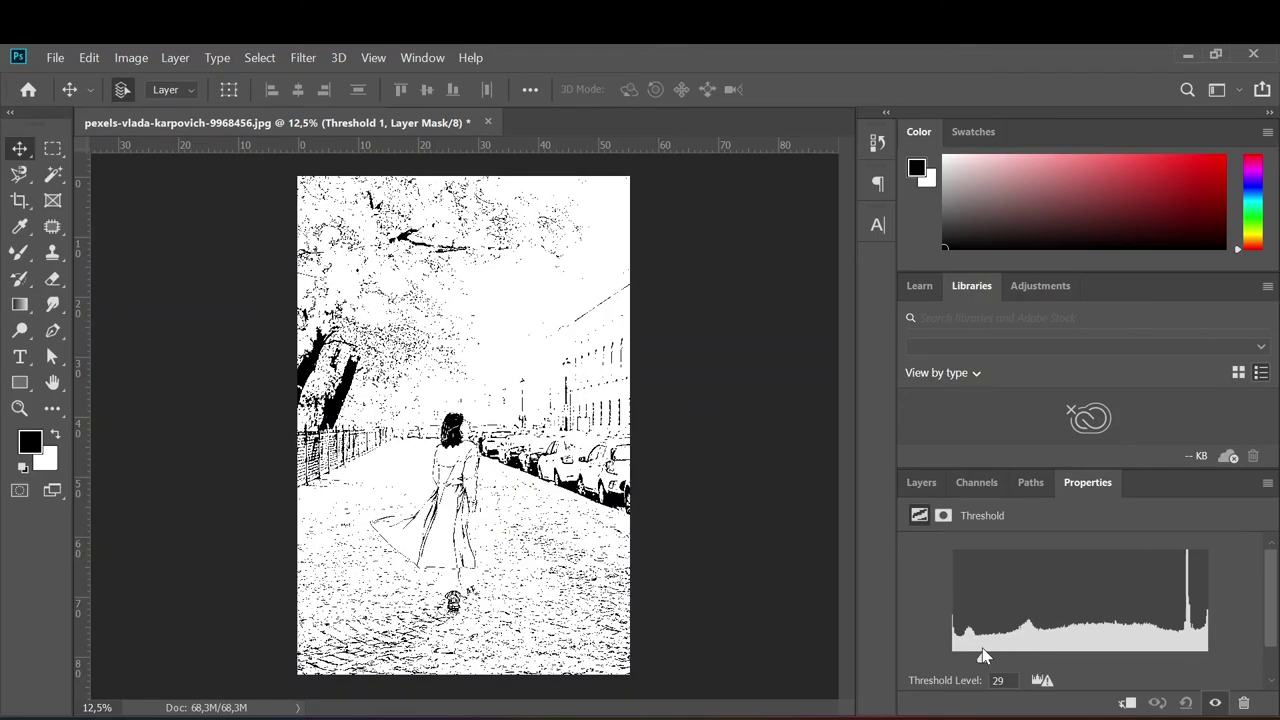
mouse_move(1040, 676)
left_mouse_down()
mouse_move(1182, 688)
mouse_move(1102, 650)
left_mouse_up()
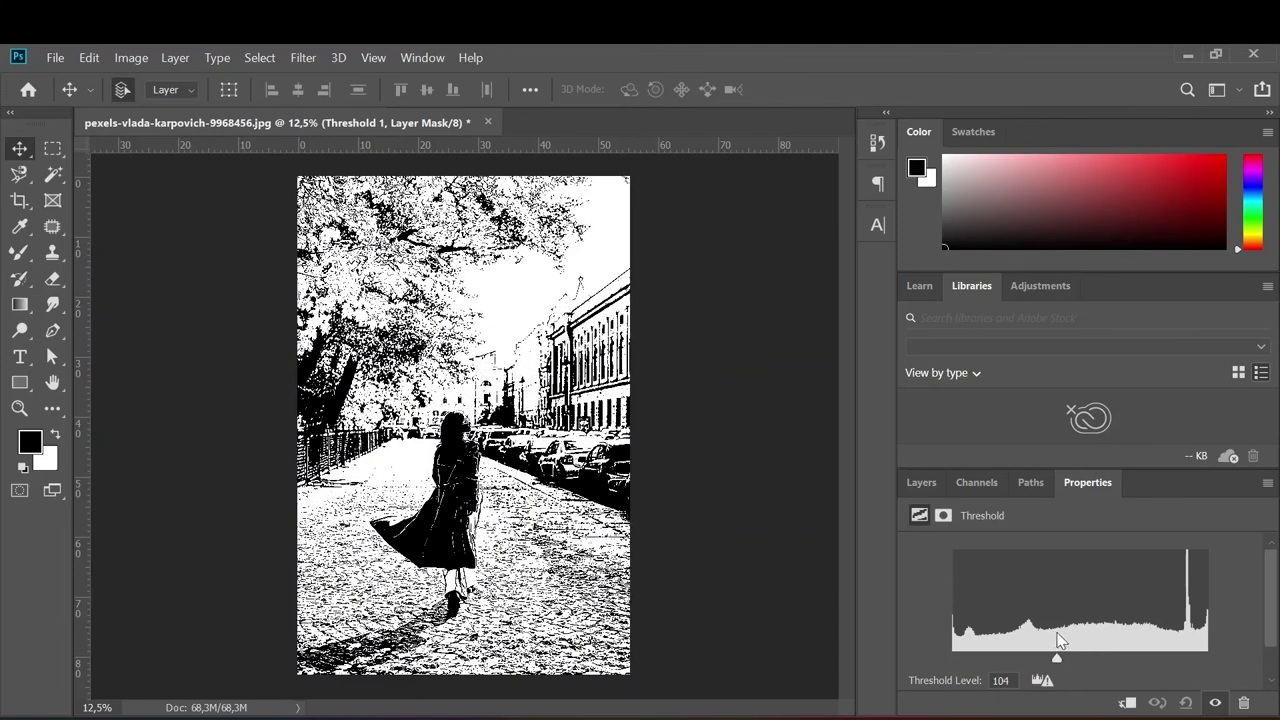
left_click(920, 482)
key("z")
left_click_drag(454, 437, 531, 463)
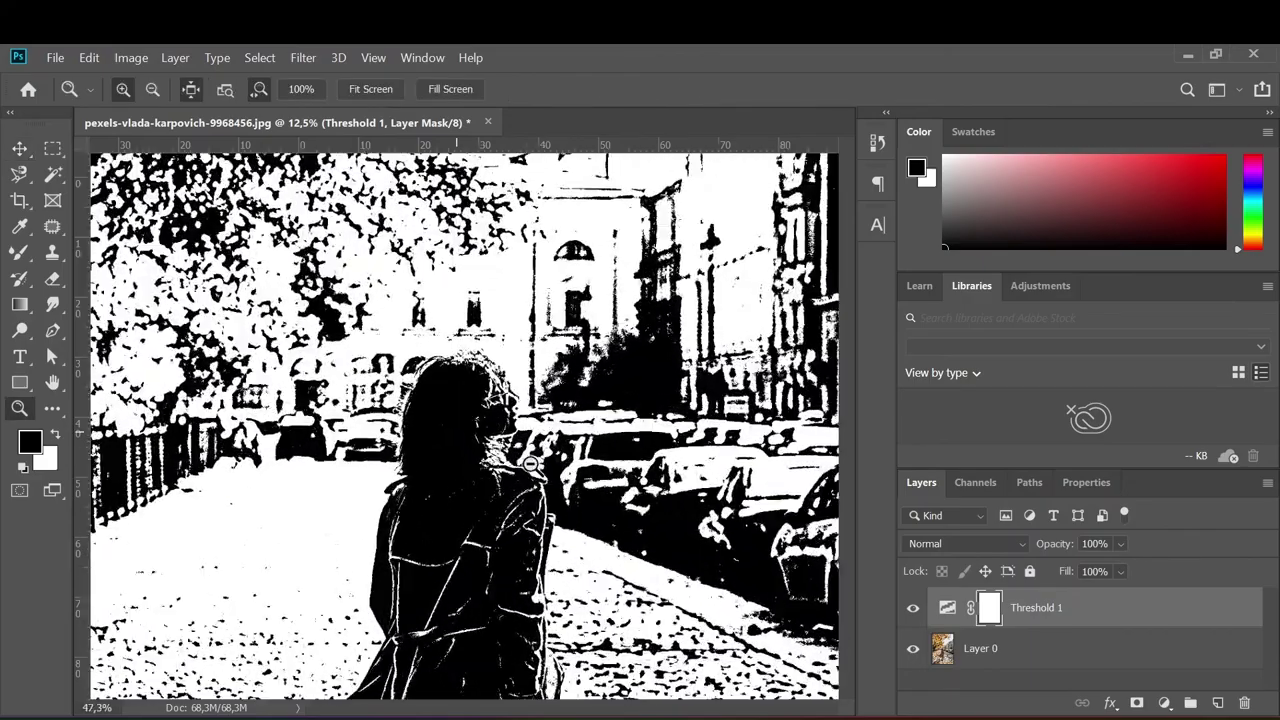
left_click(930, 628, "alt")
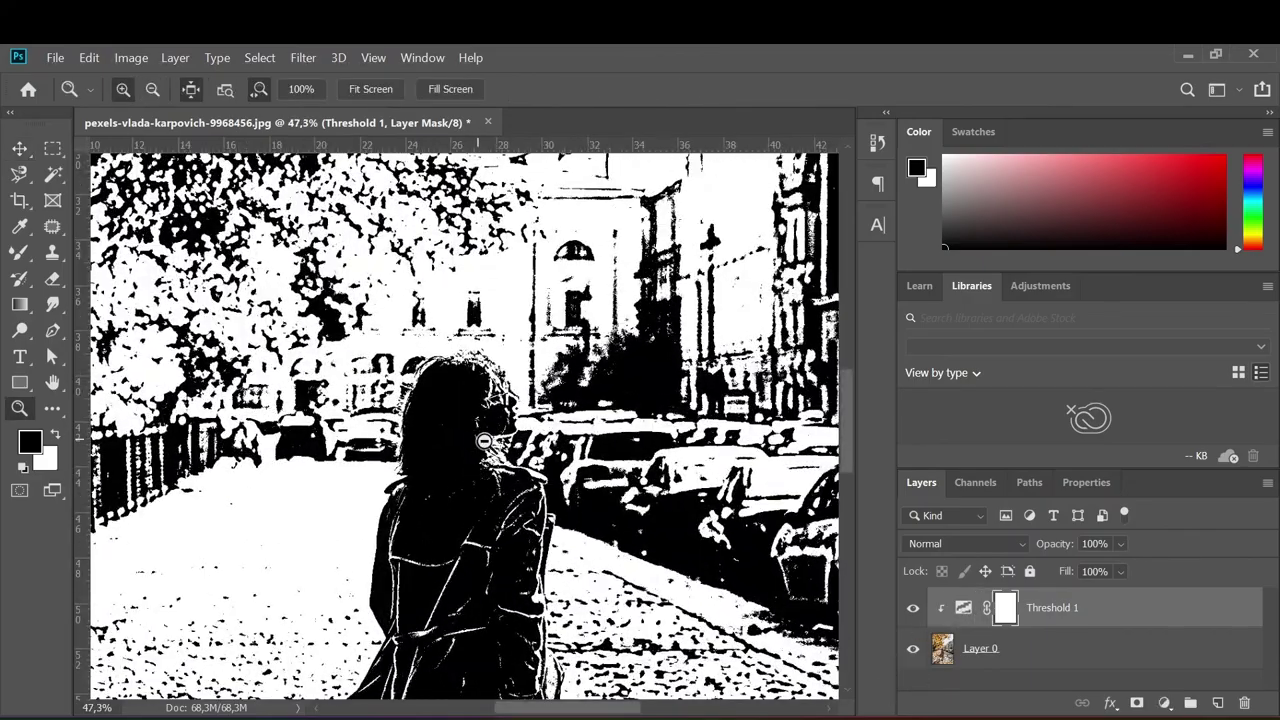
left_click_drag(483, 440, 478, 506)
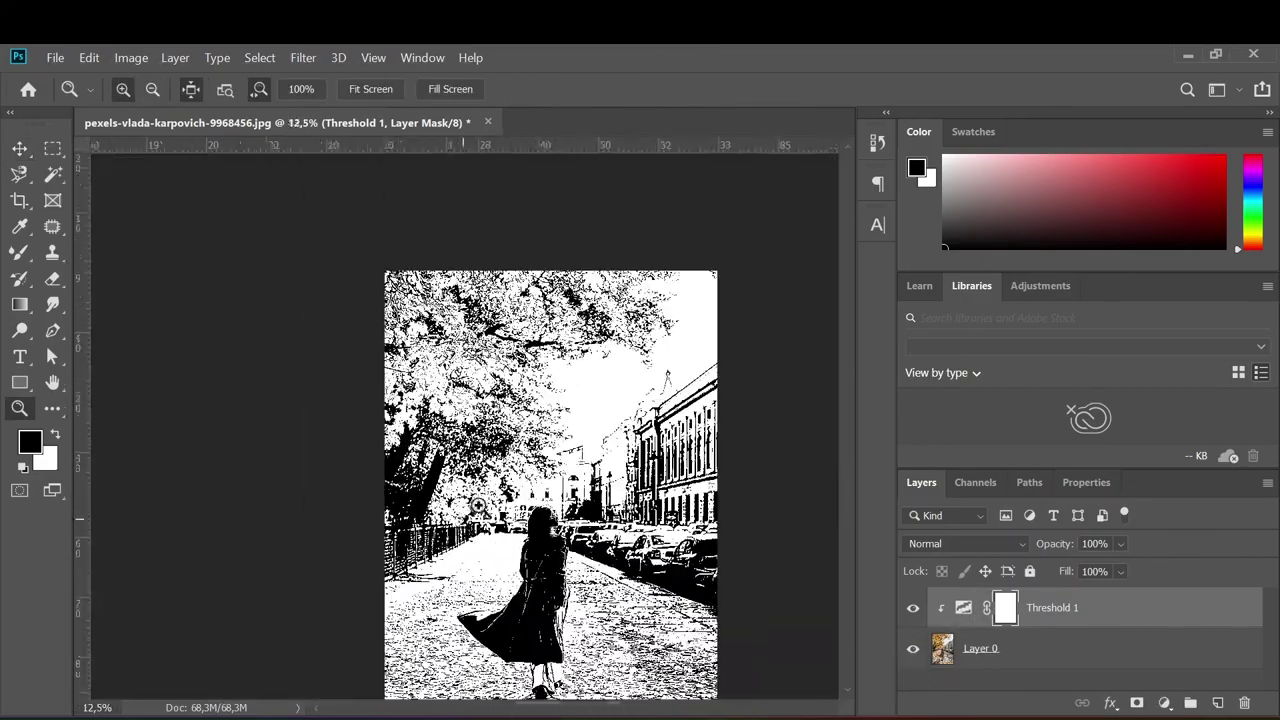
left_click_drag(588, 413, 466, 438)
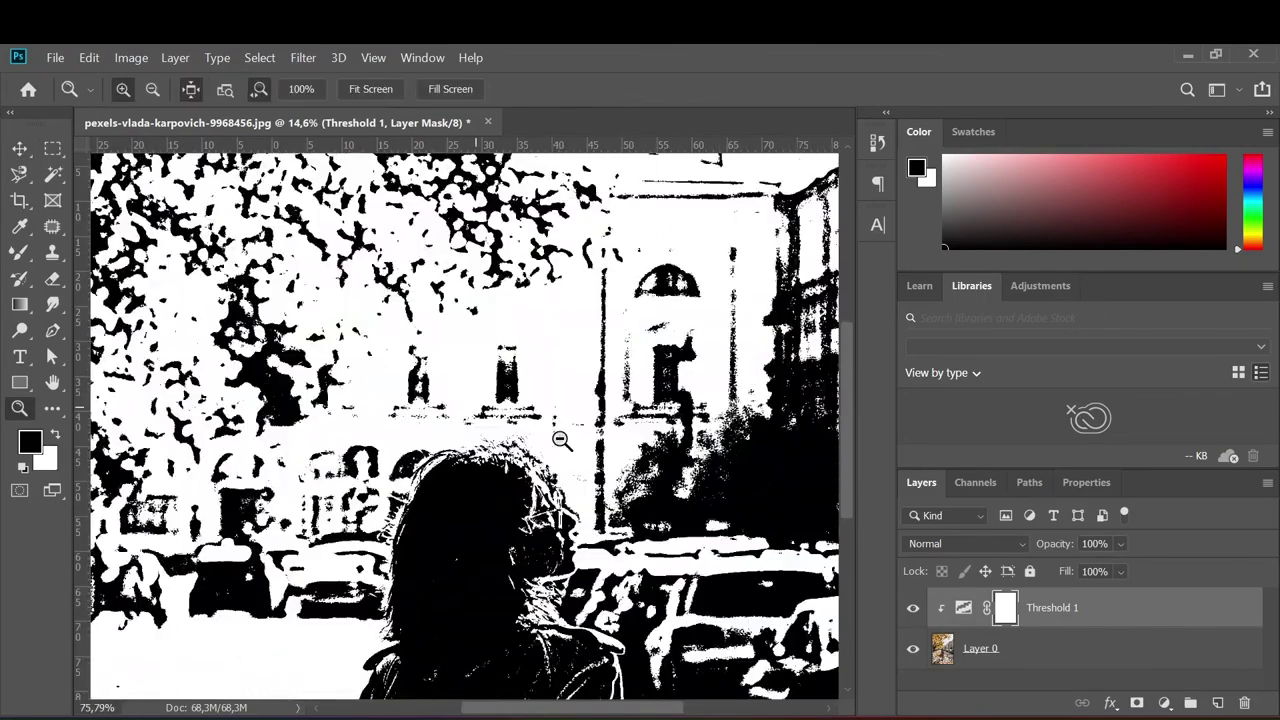
key("v")
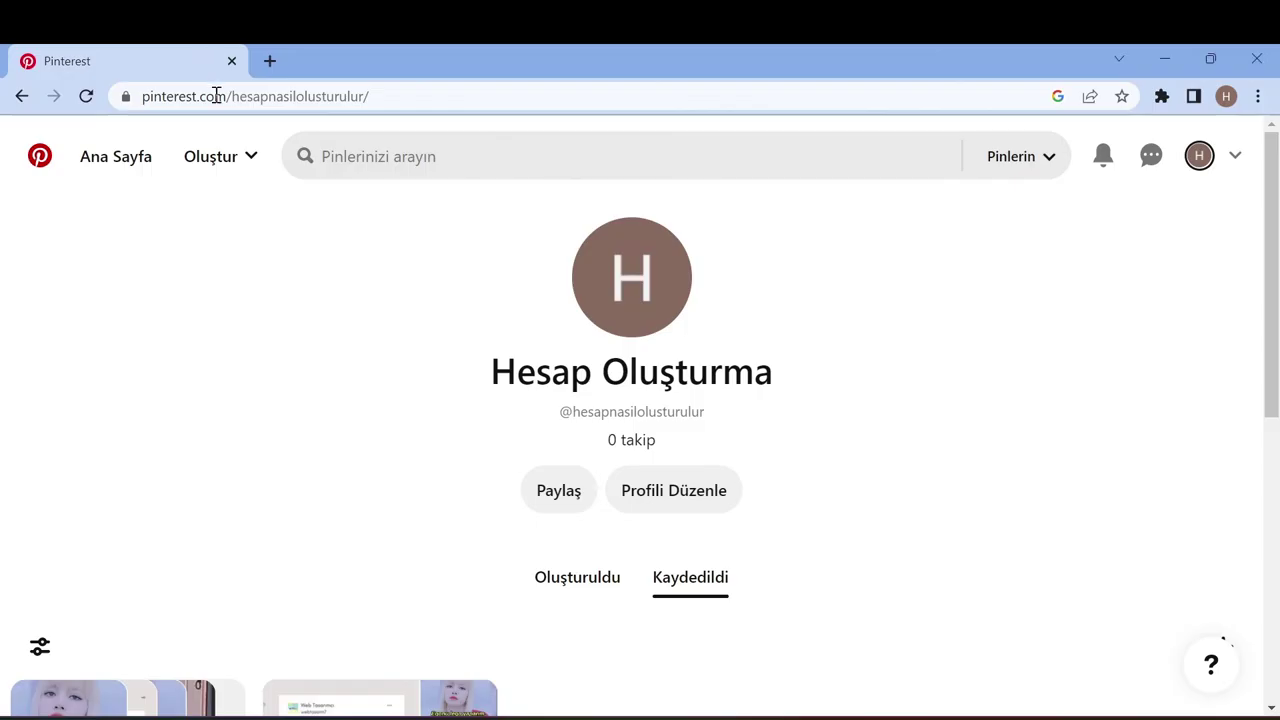
Search Google Images for 'black manga' and preview a black-and-white manga girl picture
left_click(228, 100)
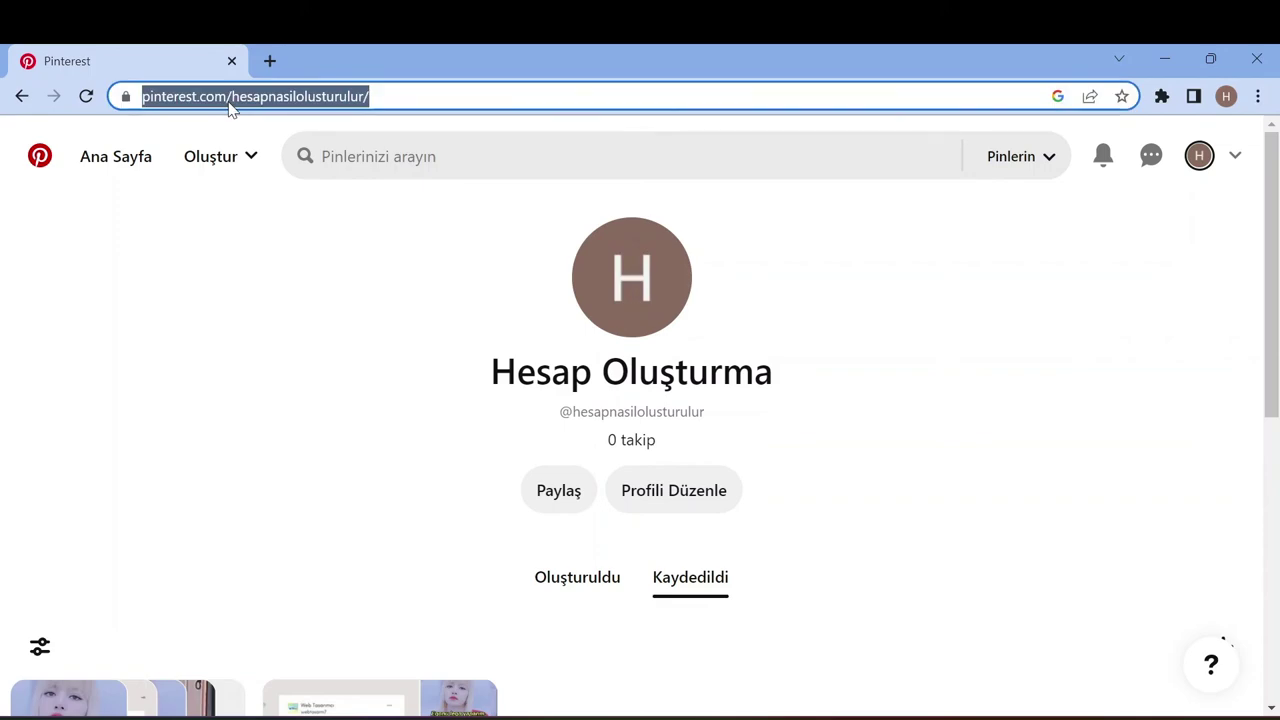
type("black manga")
key("Return")
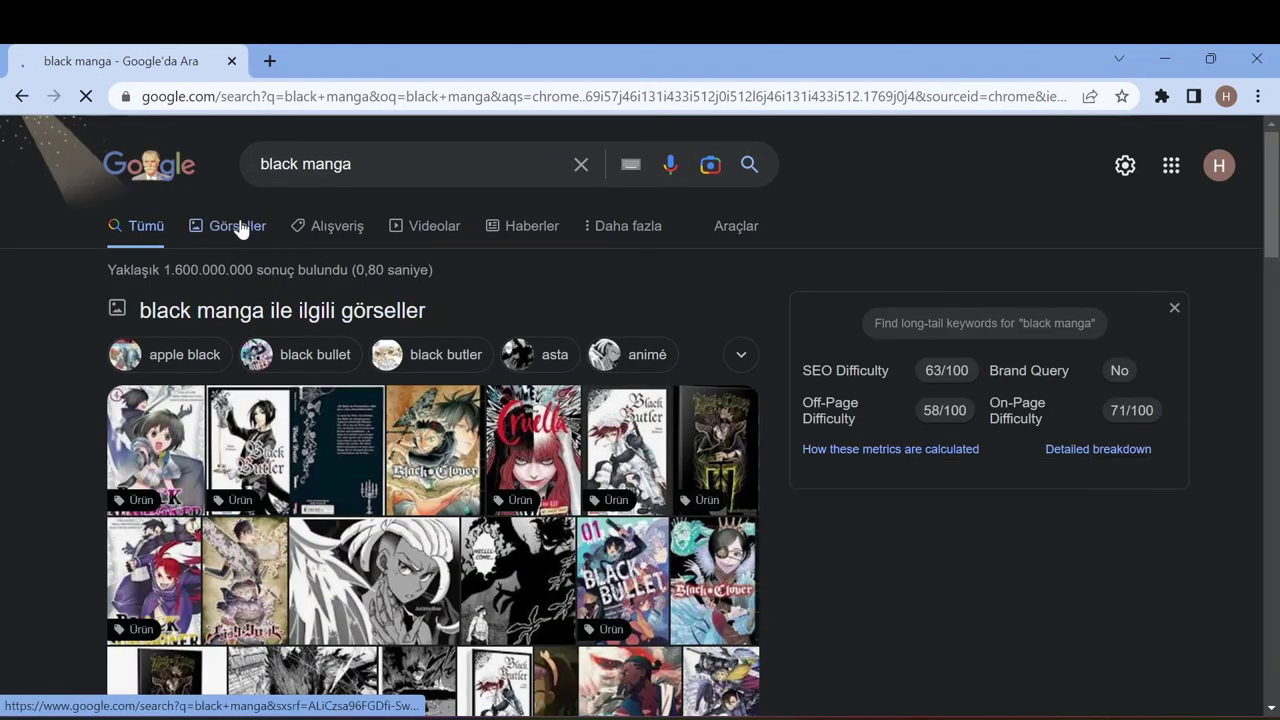
left_click(231, 228)
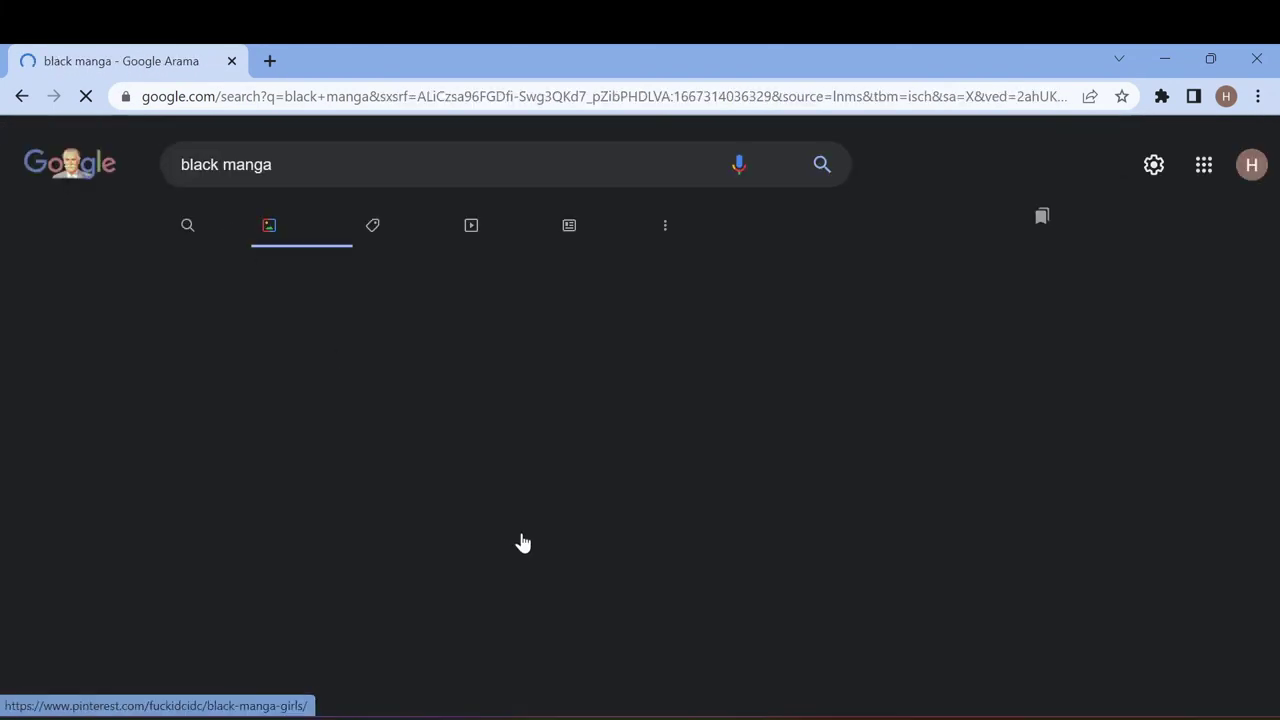
scroll(565, 410, "down", 2)
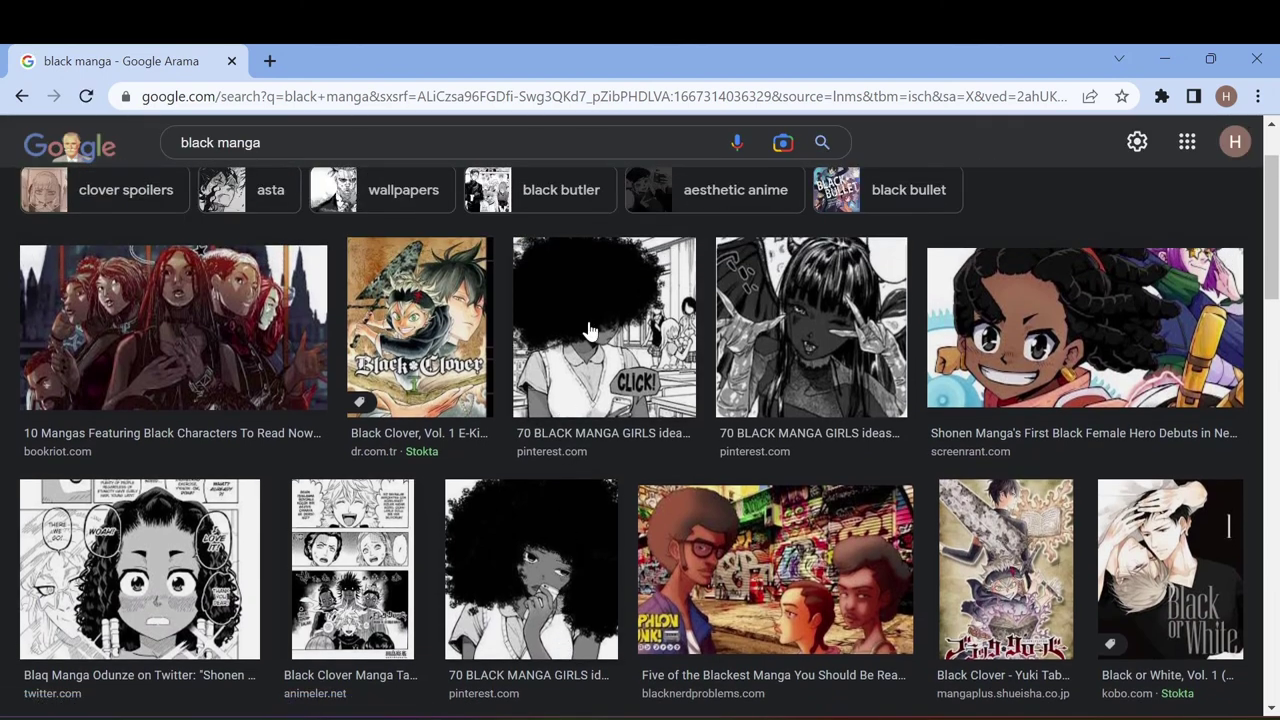
left_click(565, 410)
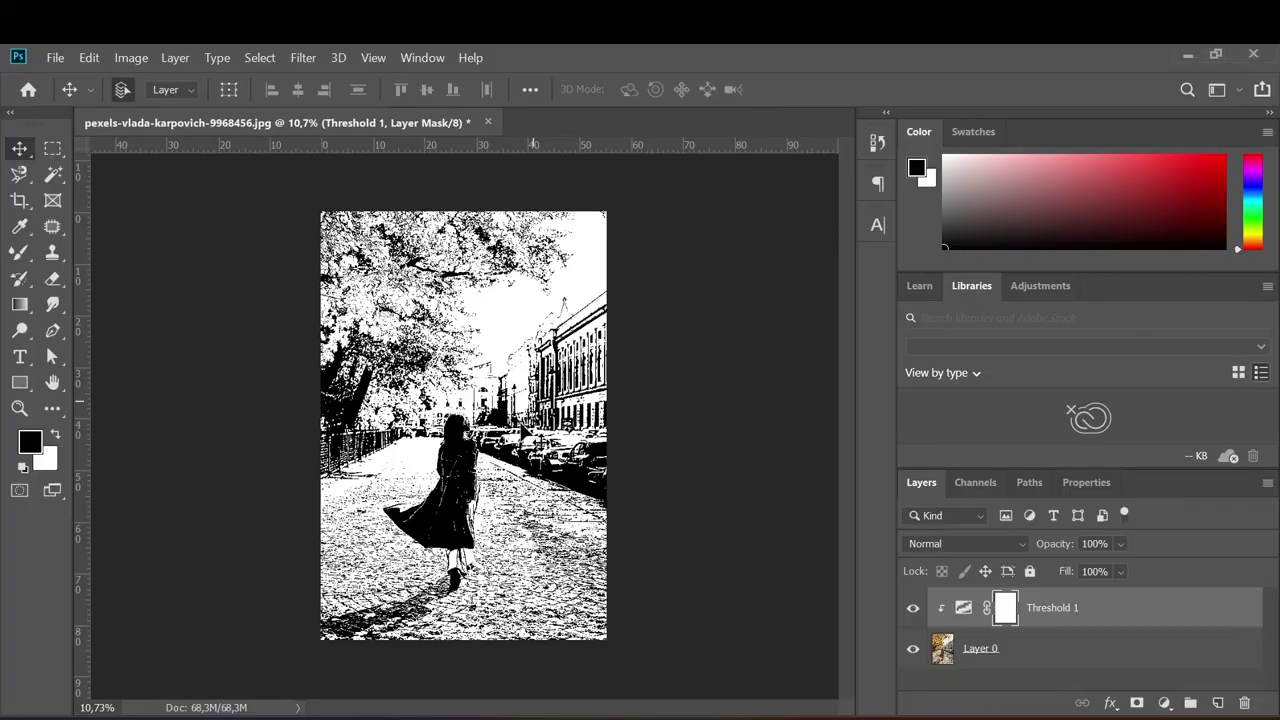
Zoom in on the woman's coat and bring up the new adjustment layer list
key("z")
left_click_drag(466, 547, 1036, 688)
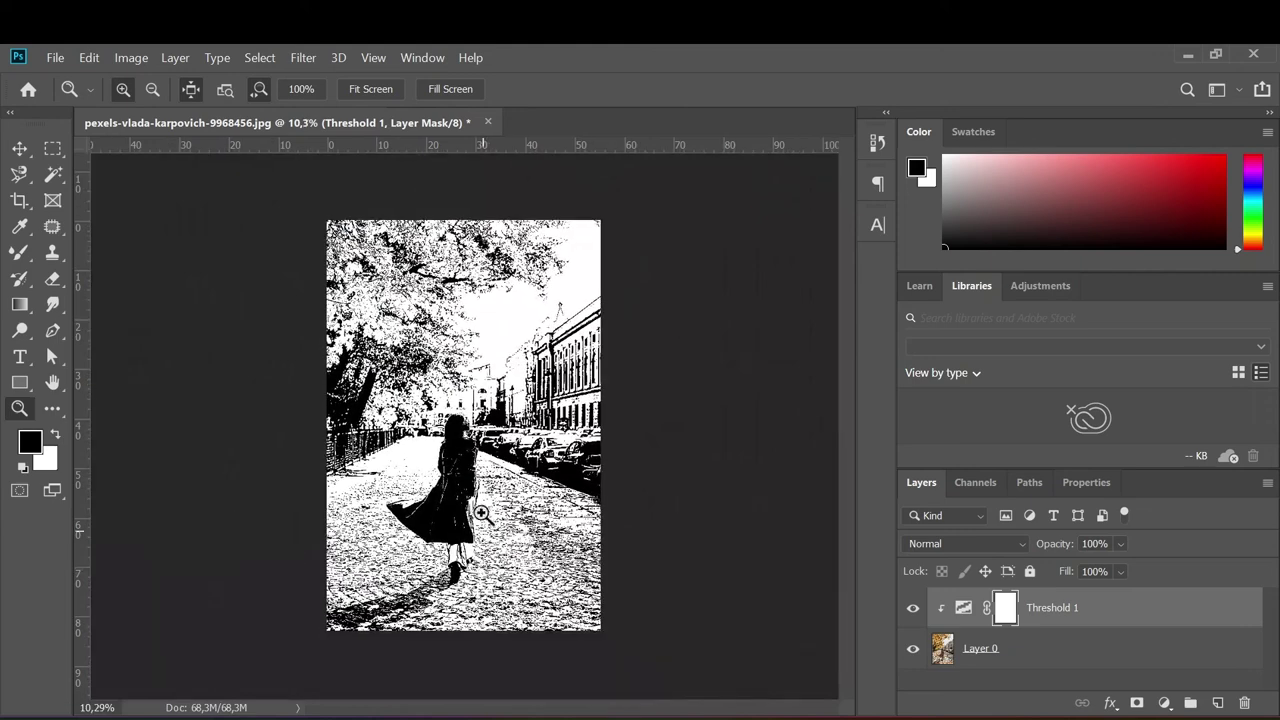
left_click(1164, 703)
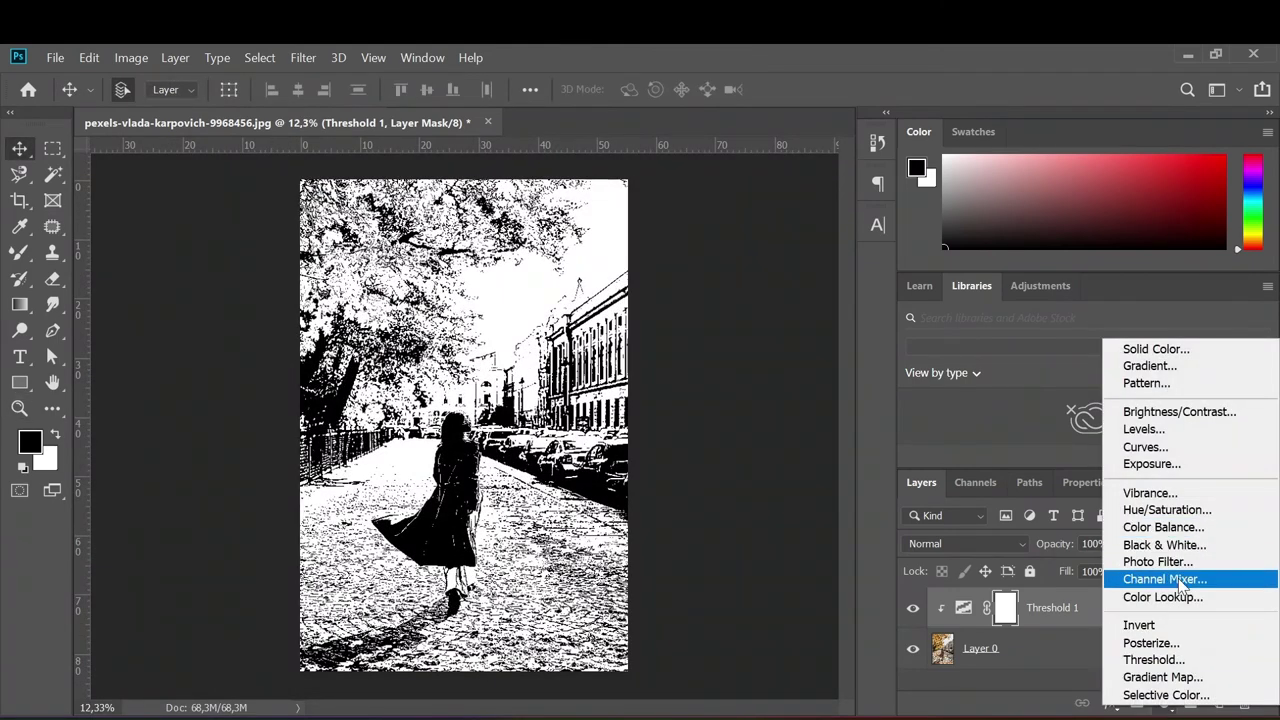
Add a Gradient Map layer using the Orange, Yellow, Orange preset
left_click(1168, 677)
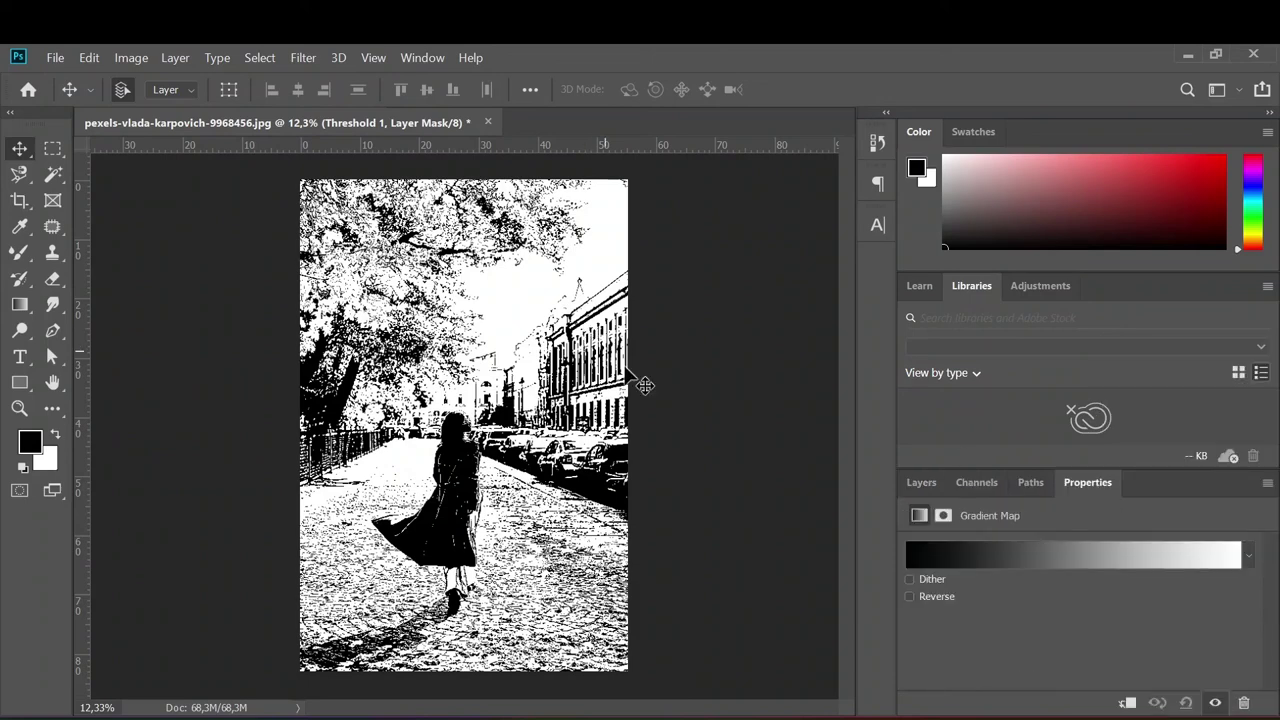
left_click(975, 547)
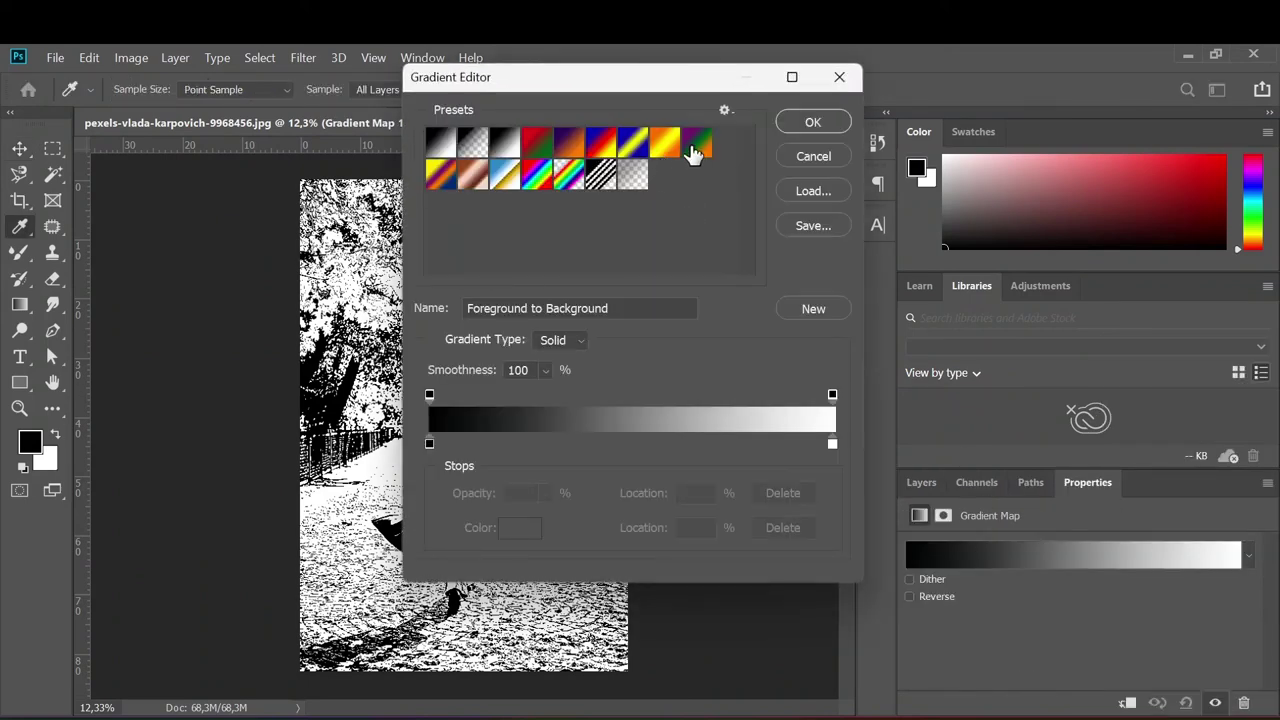
left_click(666, 145)
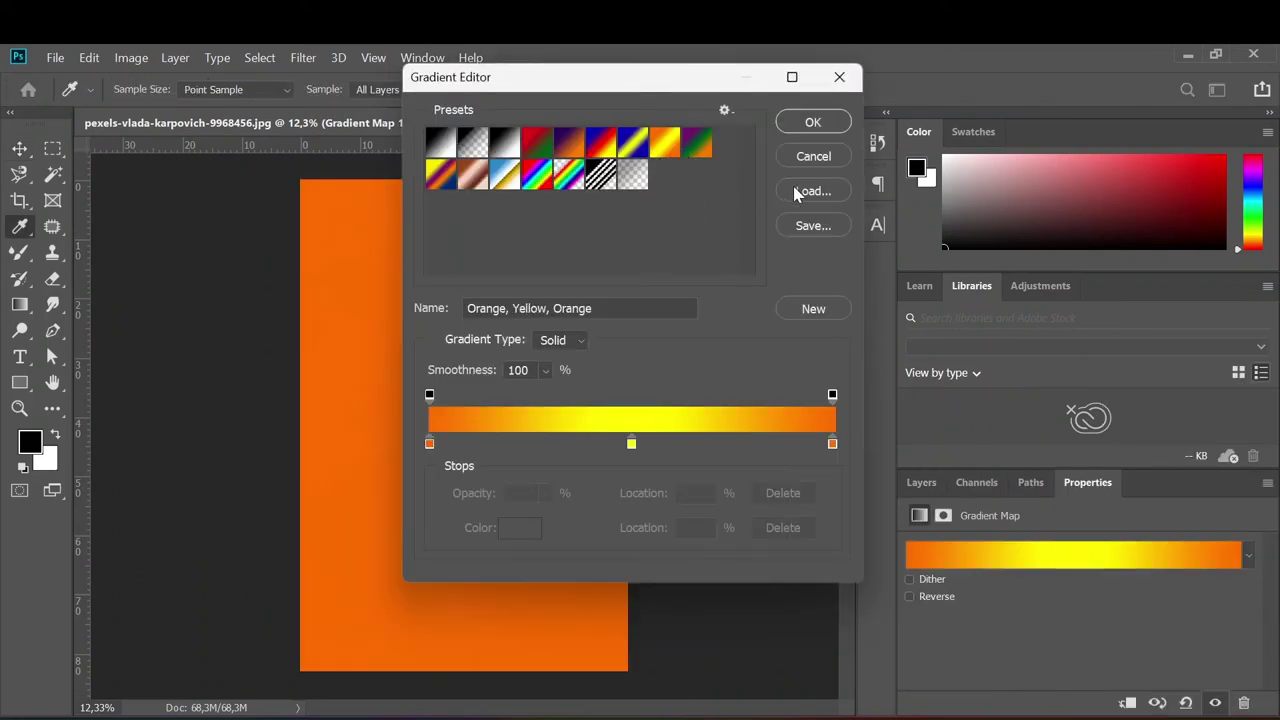
left_click(814, 122)
Clip Gradient Map 1 to the Threshold 1 layer in the Layers panel
left_click(921, 484)
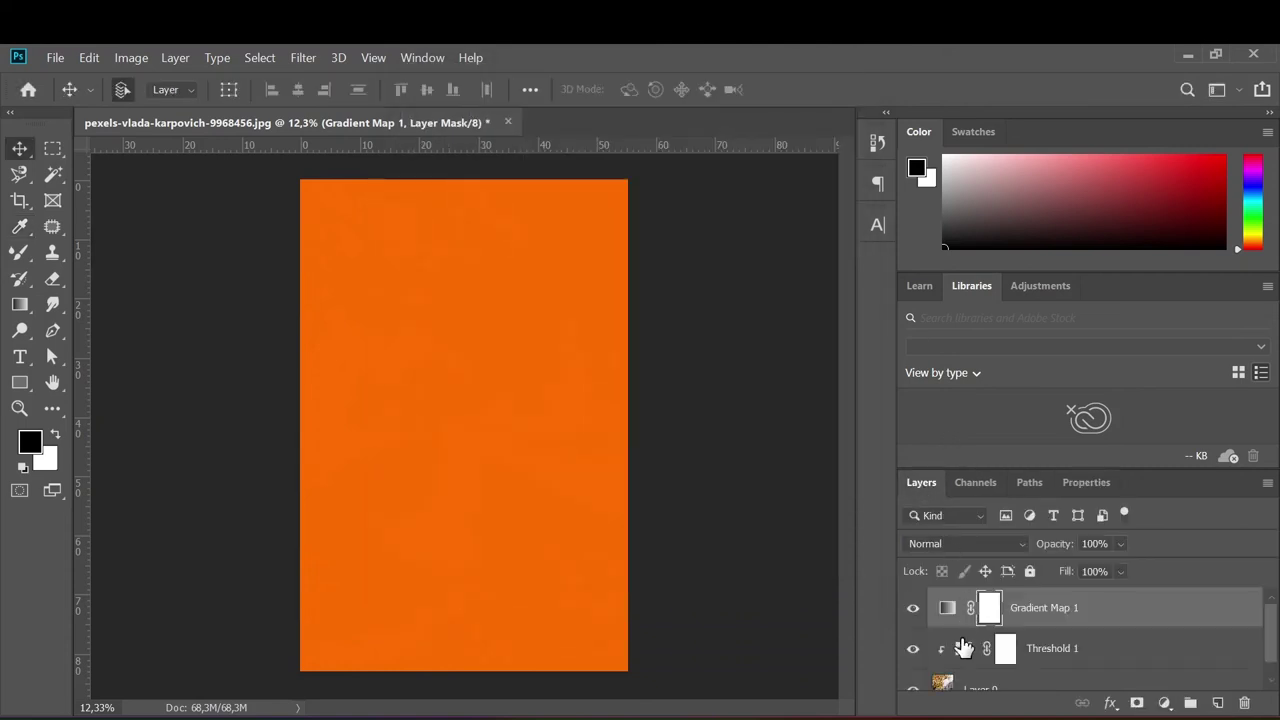
left_click(940, 624, "alt")
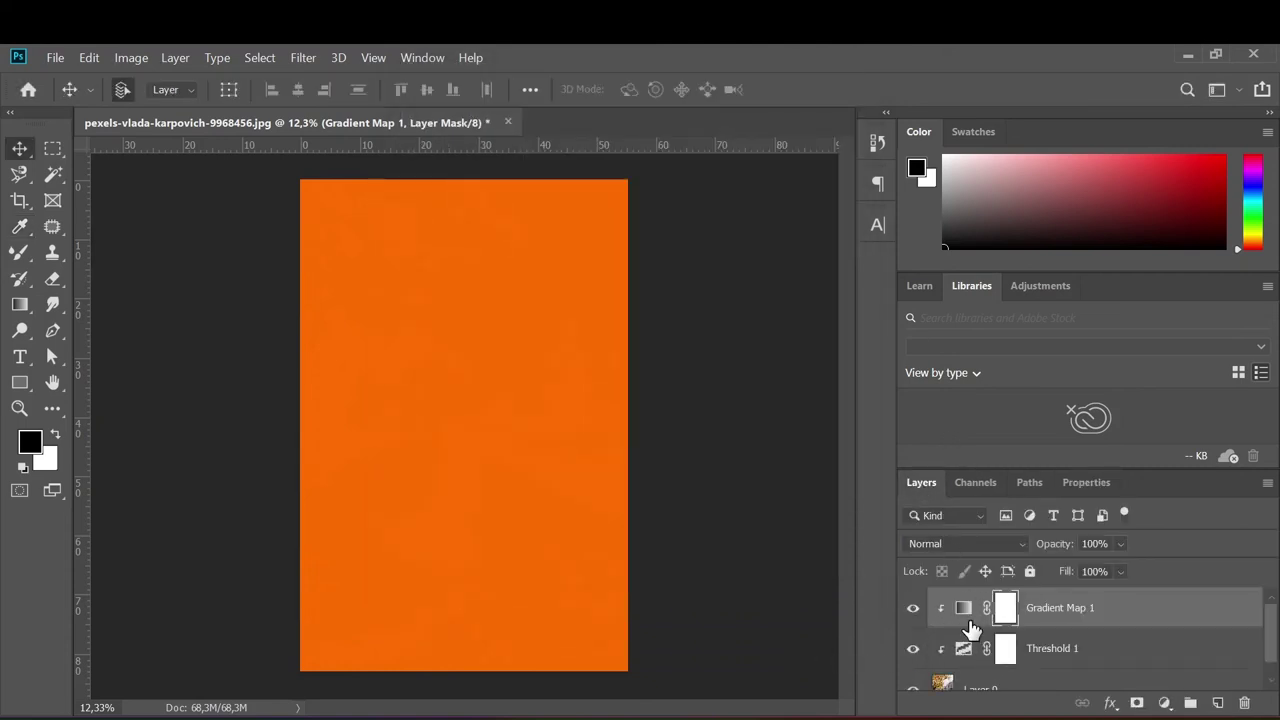
left_click(940, 628, "alt")
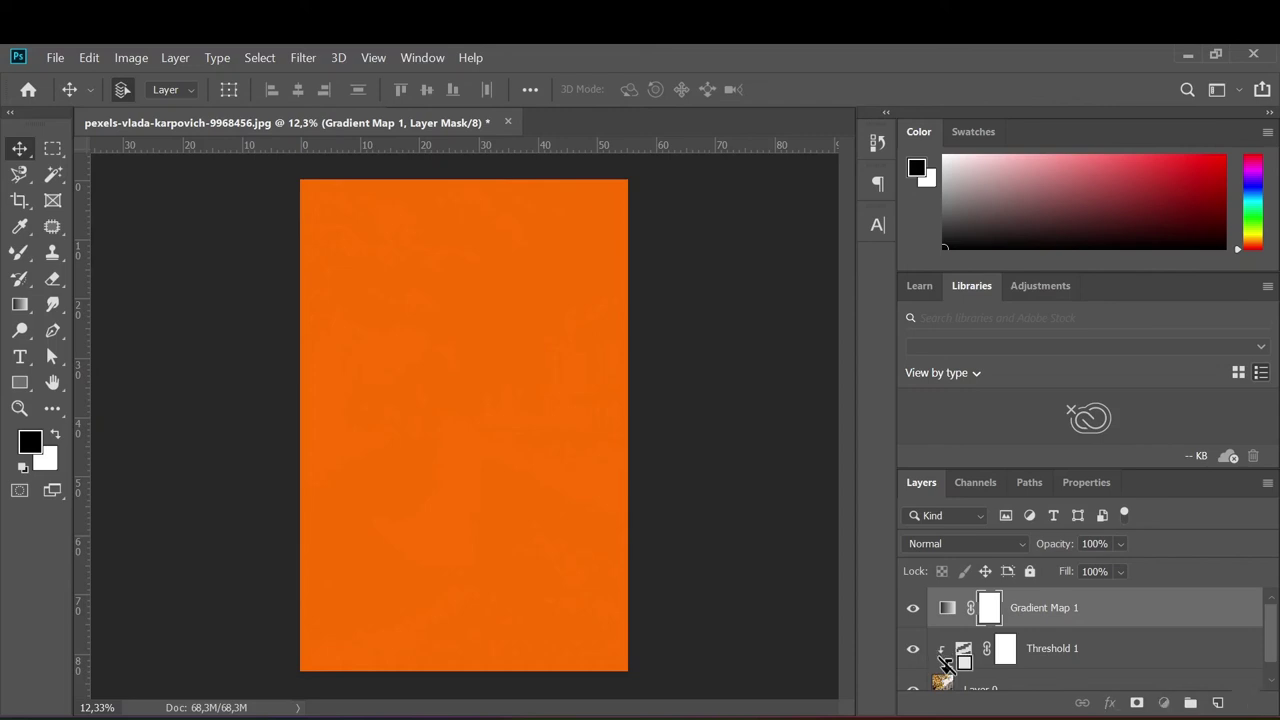
left_click(940, 668, "alt")
left_click(945, 622, "alt")
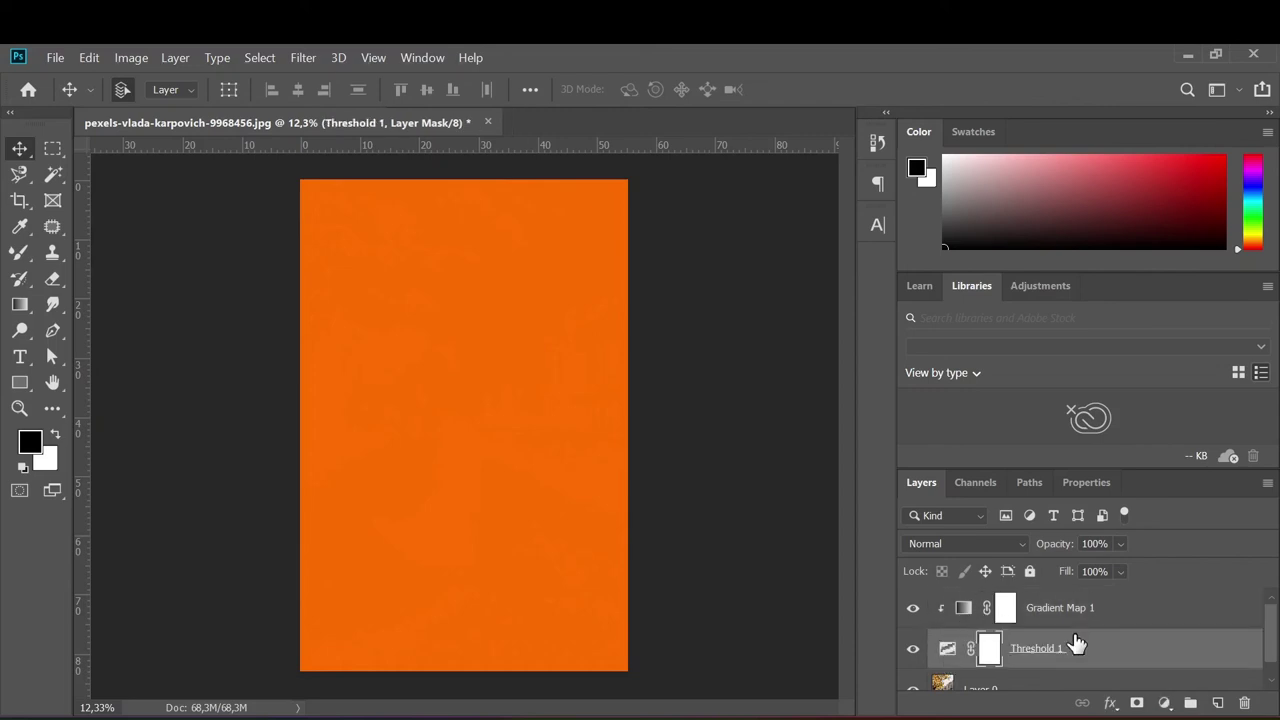
Reorder and re-clip the layers so Gradient Map 1 sits clipped above Threshold 1
scroll(1080, 648, "down", 1)
scroll(1088, 652, "up", 1)
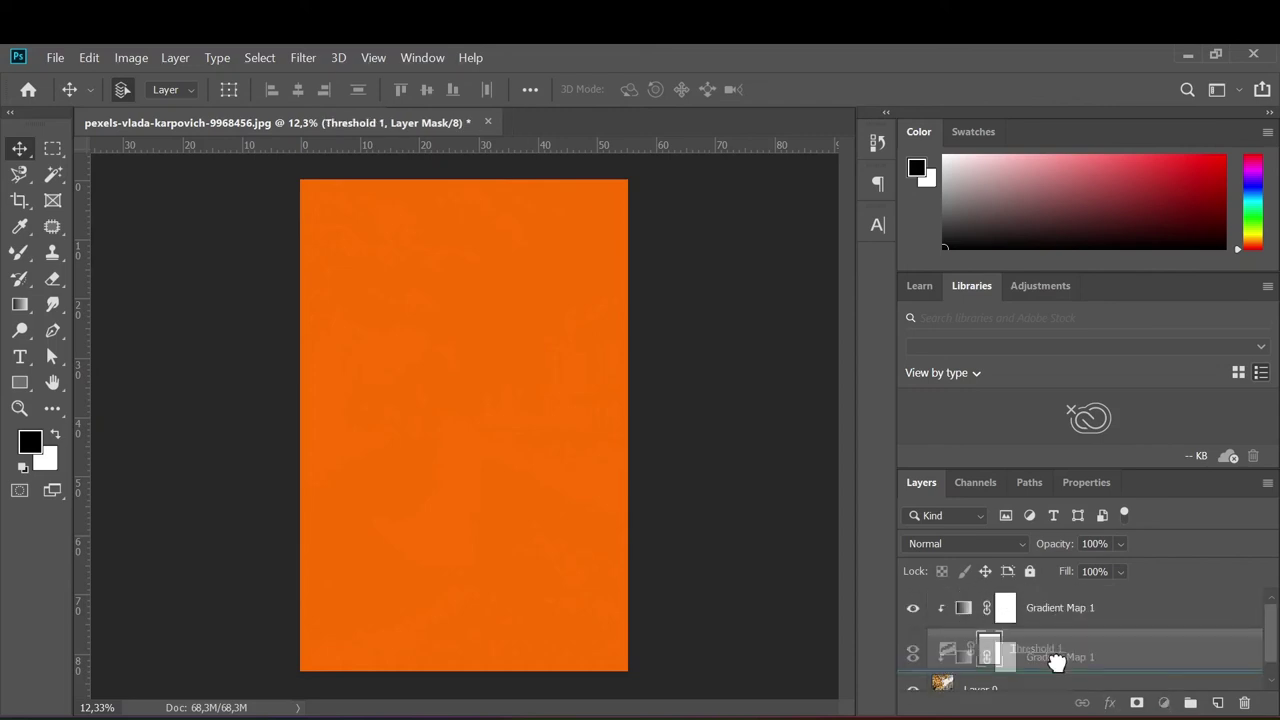
left_click_drag(1057, 622, 1035, 662)
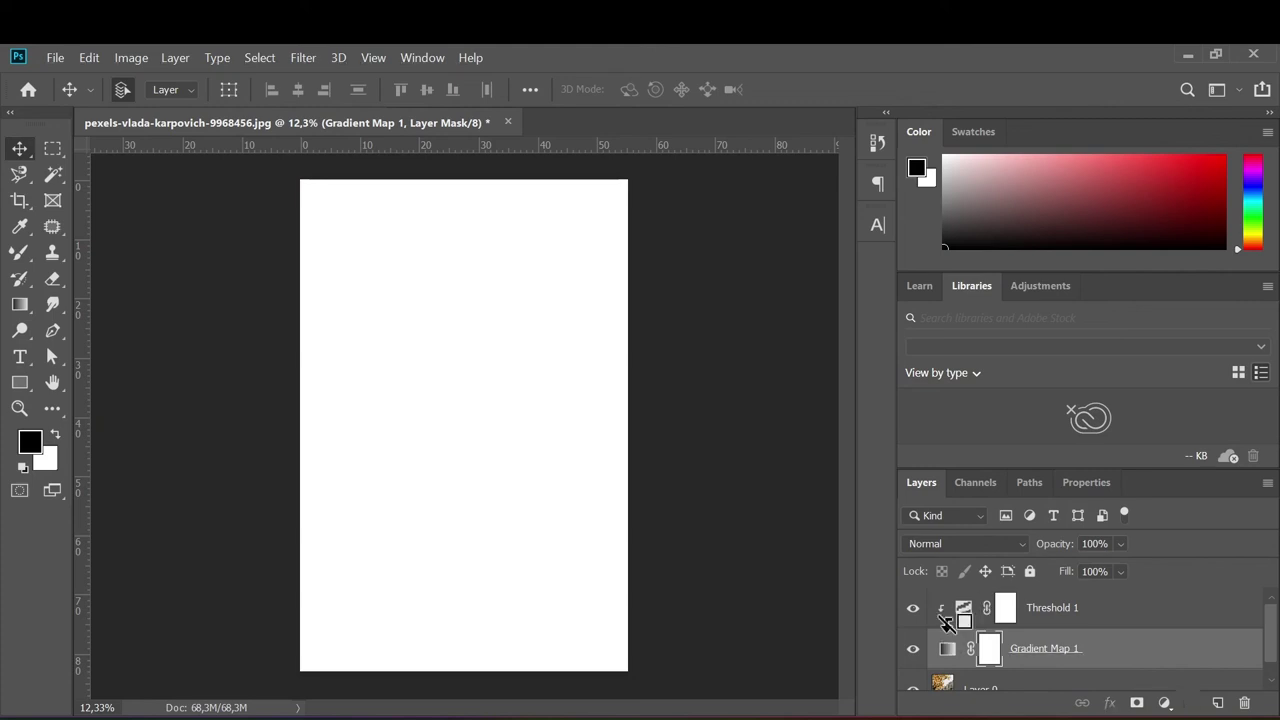
left_click(948, 620)
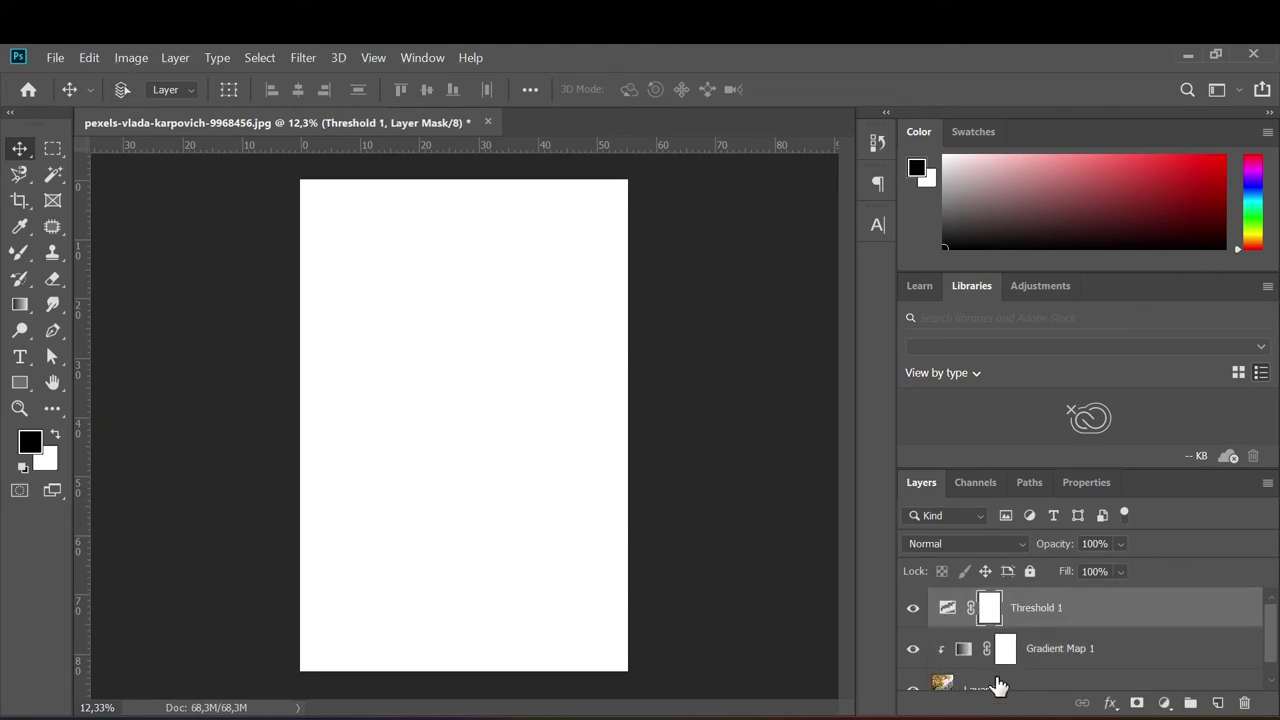
key("ctrl+alt+g")
left_click_drag(1020, 660, 1015, 612)
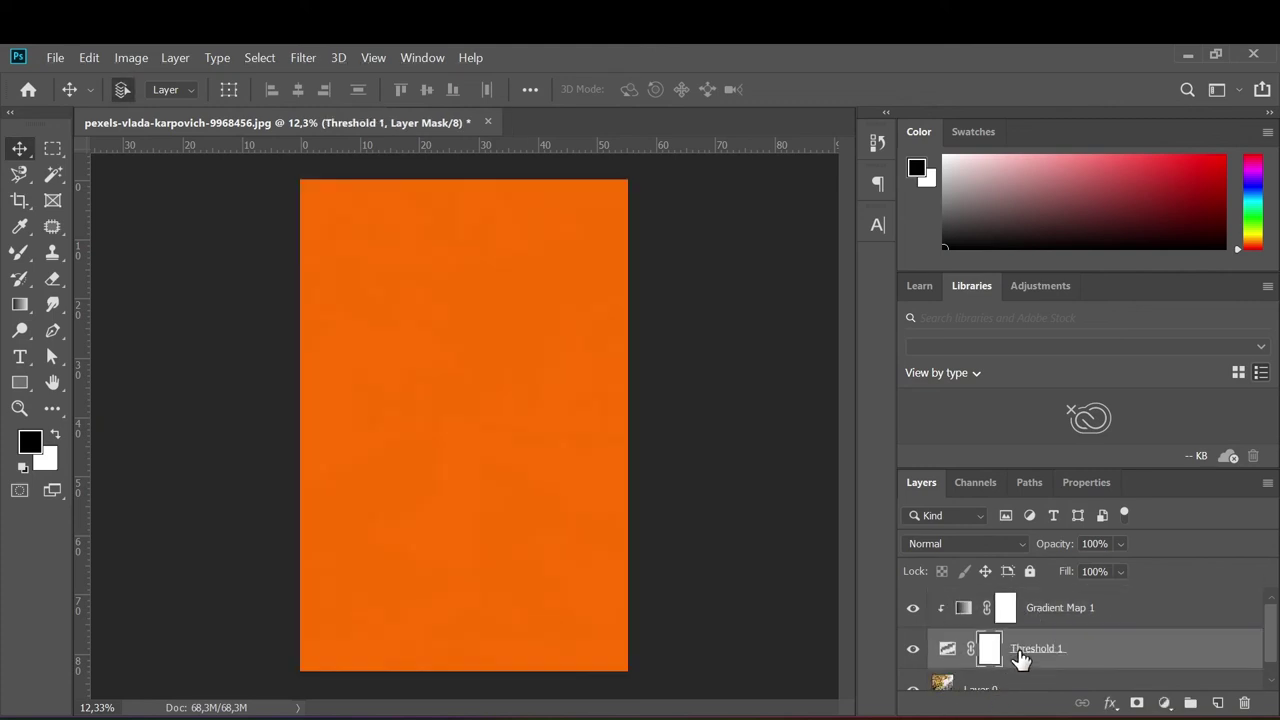
left_click(957, 541)
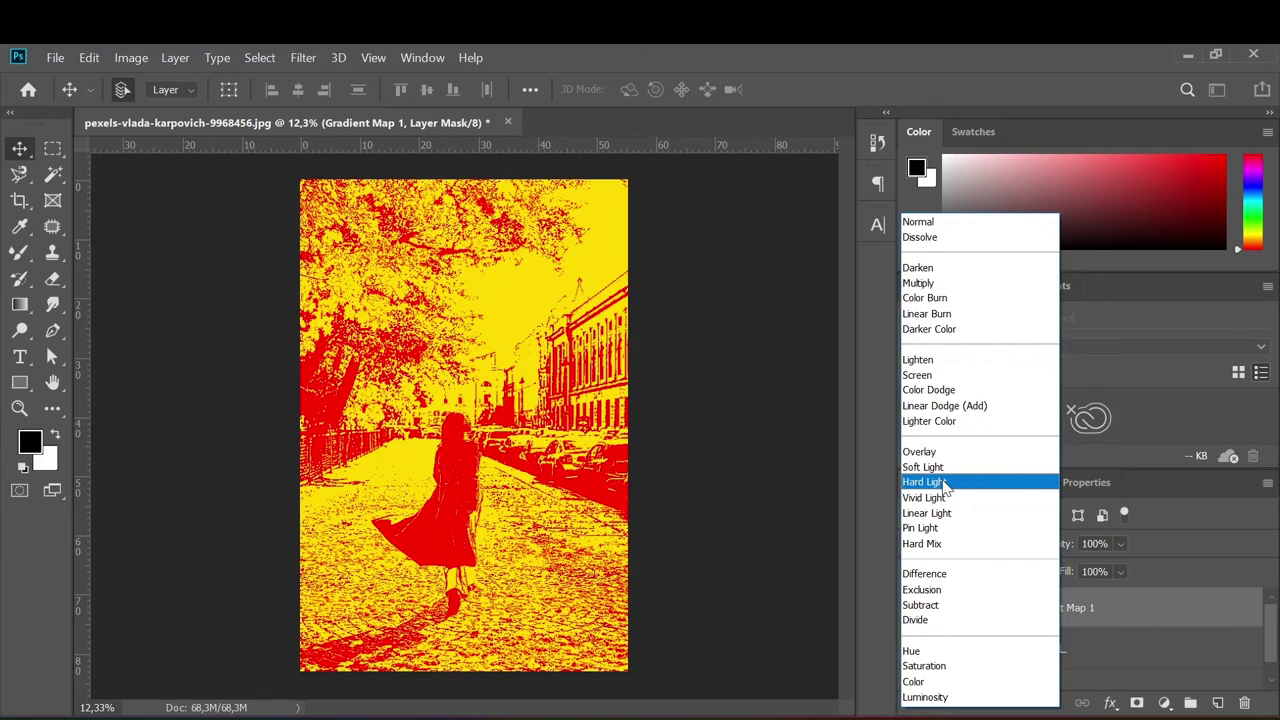
Set Gradient Map 1 to Hard Light blend mode and zoom in on the woman in red
left_click(944, 485)
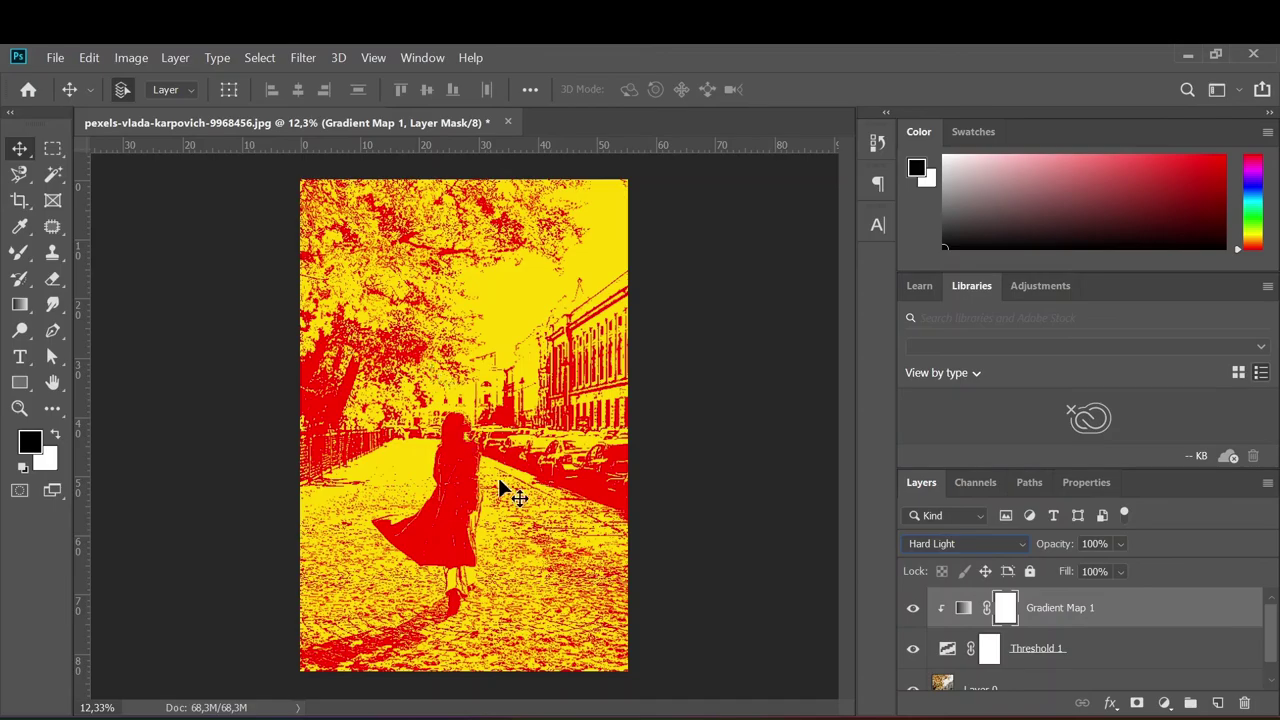
key("z")
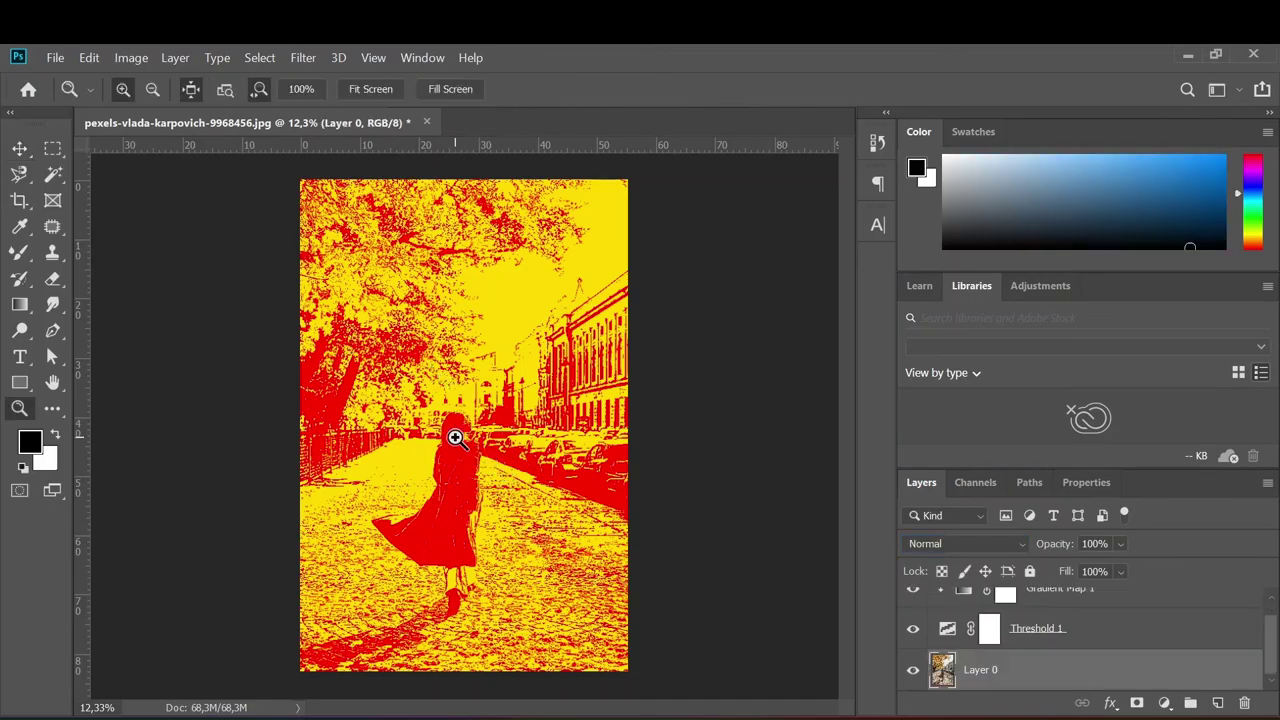
mouse_move(462, 452)
left_mouse_down()
mouse_move(521, 464)
mouse_move(469, 459)
left_mouse_up()
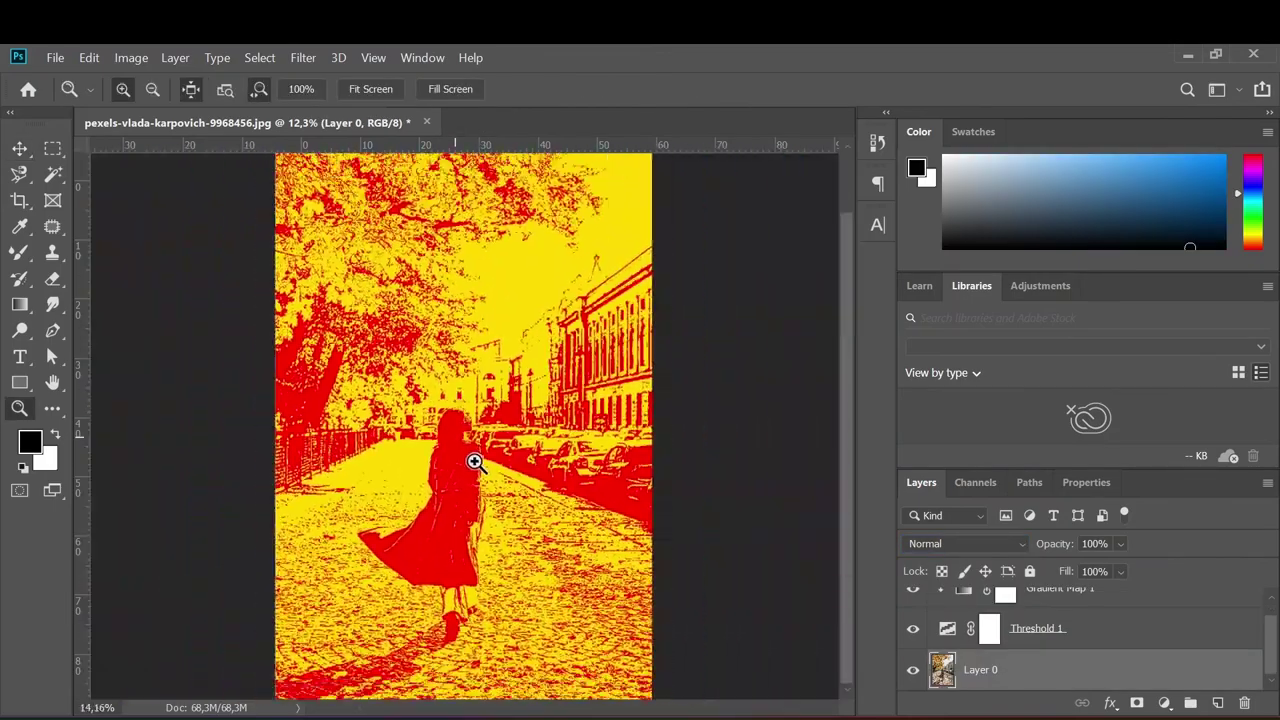
Add a SONBAHAR text layer and move it to the top of the stack above Gradient Map 1
key("v")
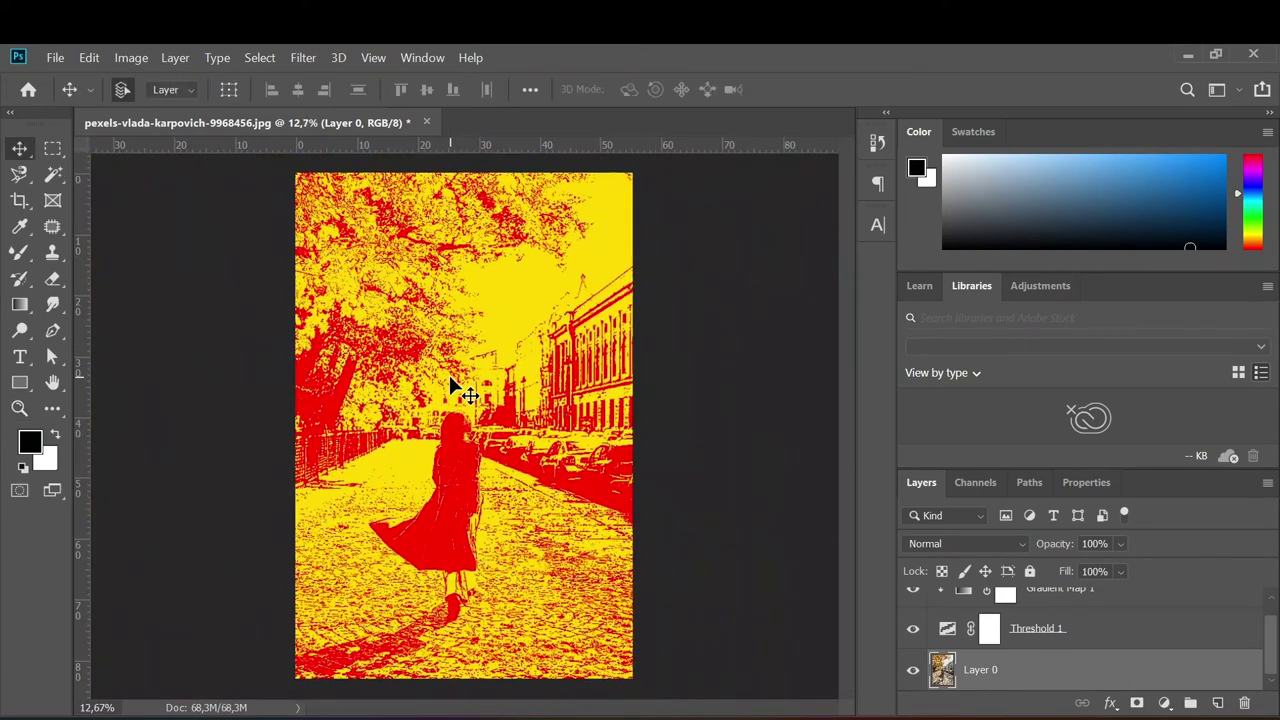
key("t")
left_click(429, 322)
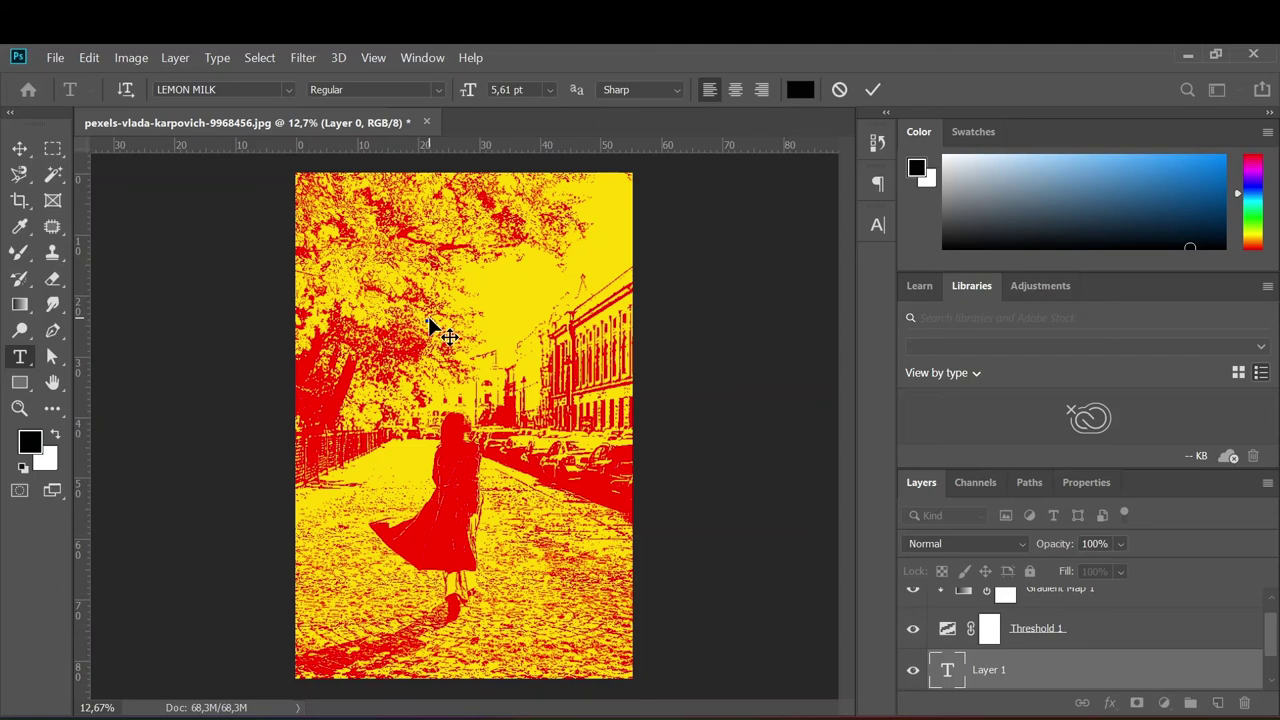
left_click(20, 148)
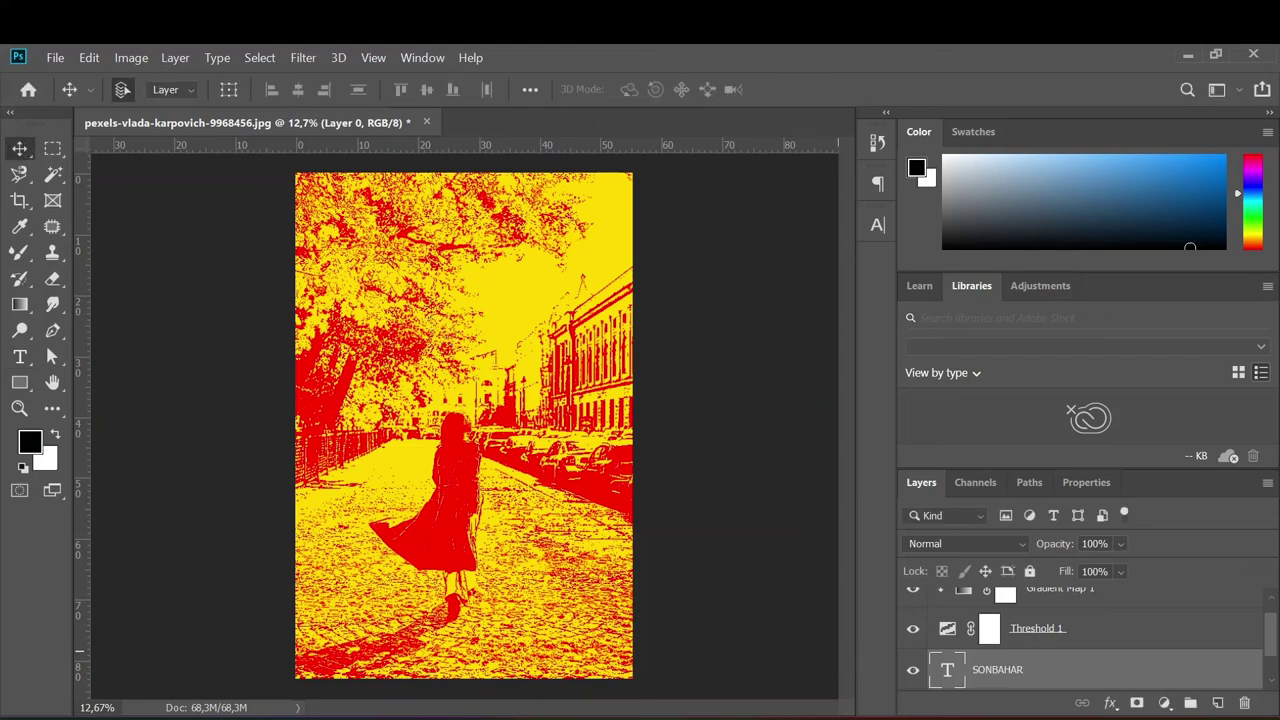
mouse_move(1020, 692)
left_mouse_down()
mouse_move(1007, 571)
mouse_move(1007, 588)
left_mouse_up()
key("ctrl+t")
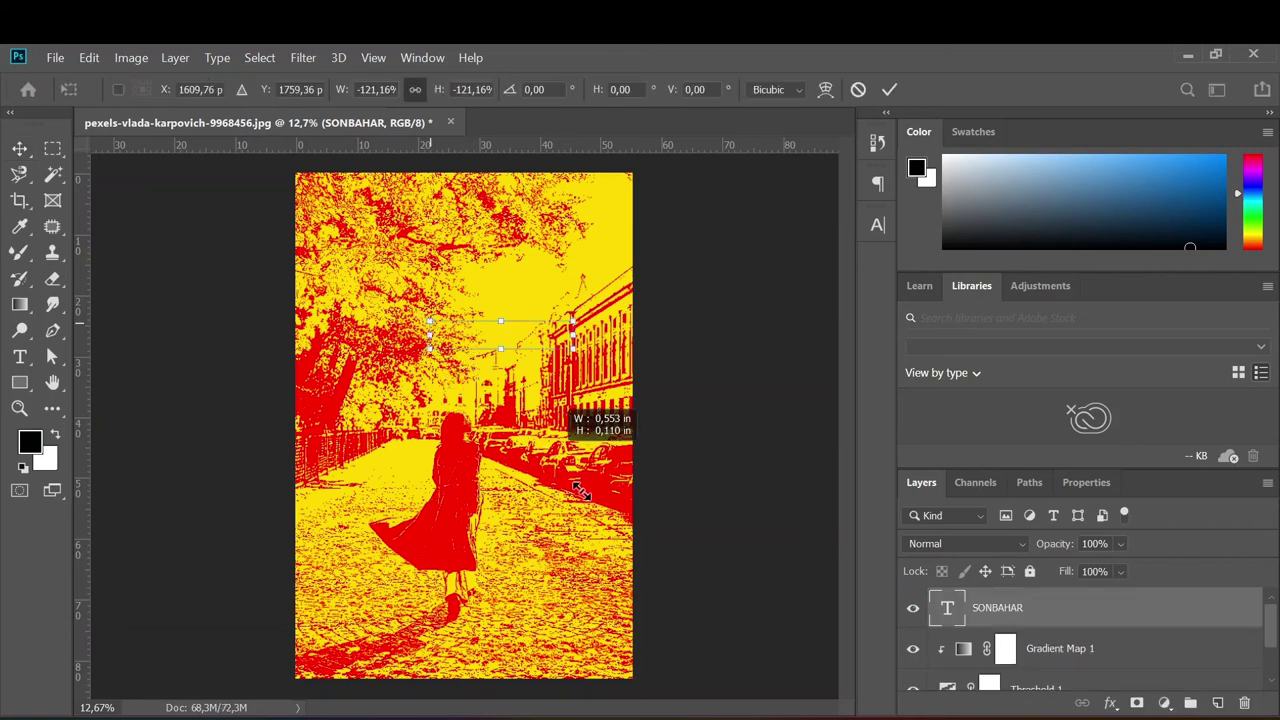
Scale the SONBAHAR title large and mirrored, and move it up over the street scene
left_click_drag(428, 320, 623, 471)
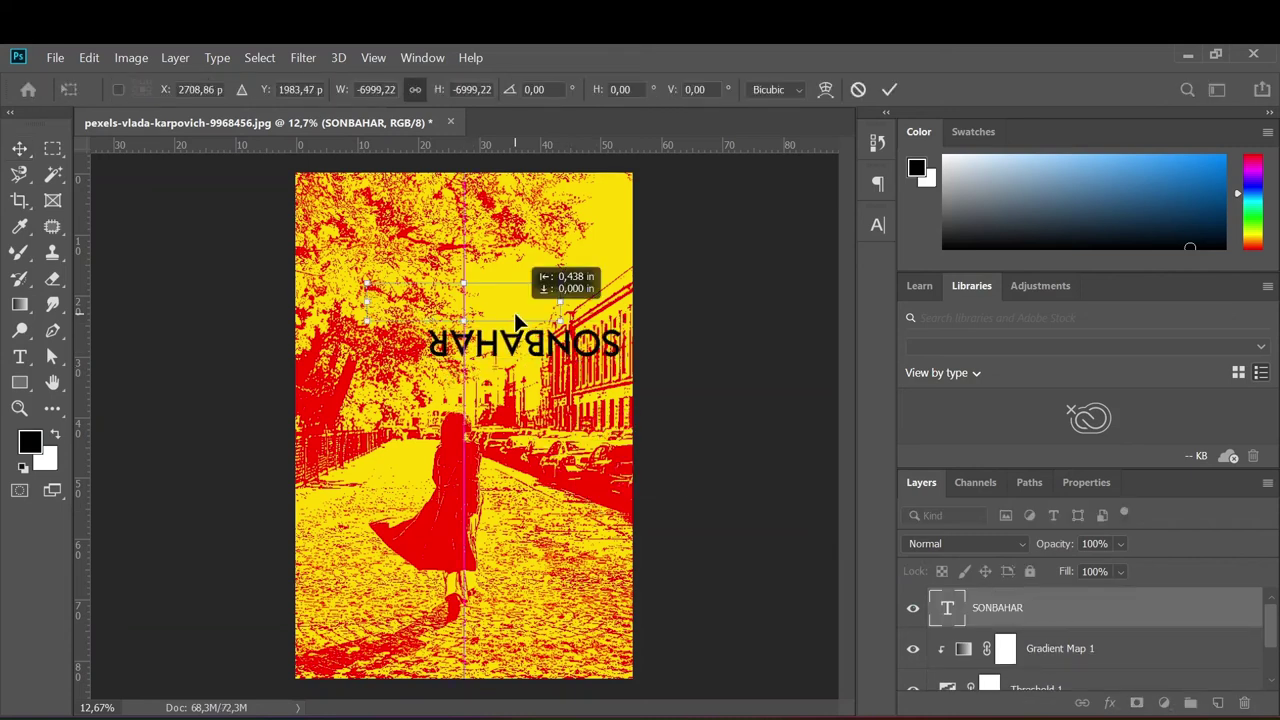
mouse_move(572, 358)
left_mouse_down()
mouse_move(508, 320)
mouse_move(506, 196)
mouse_move(545, 222)
left_mouse_up()
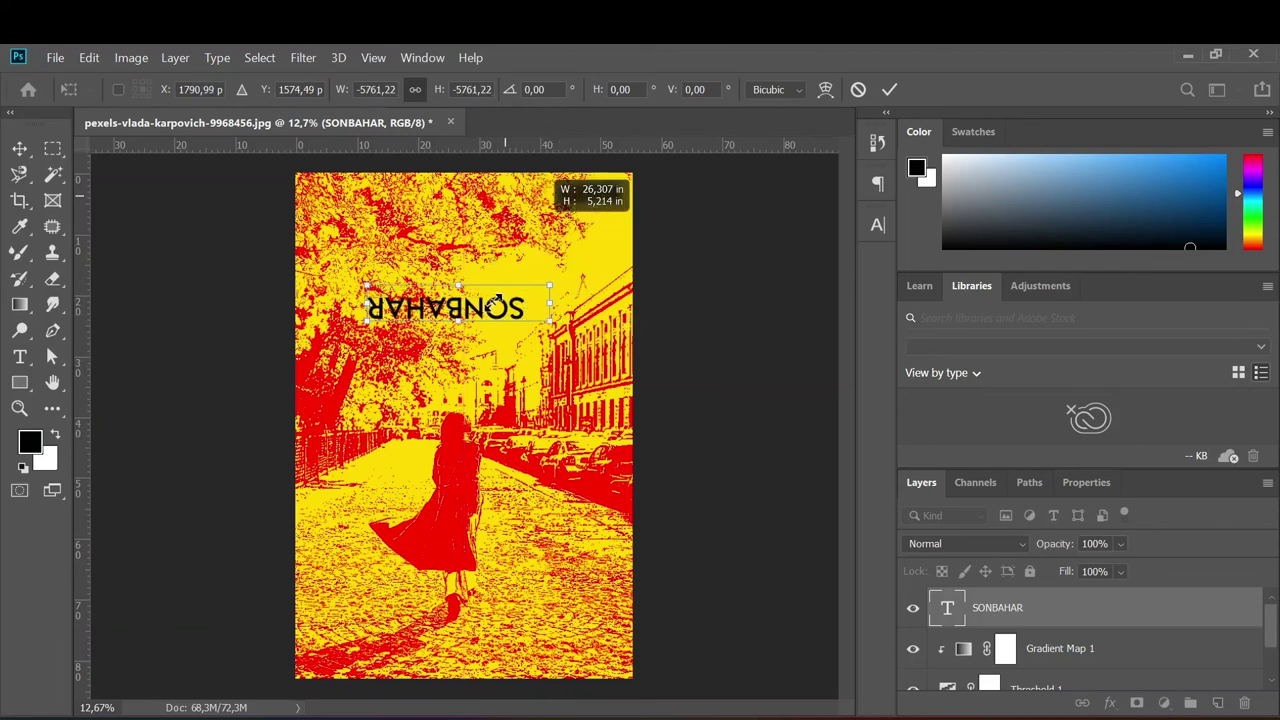
key("Return")
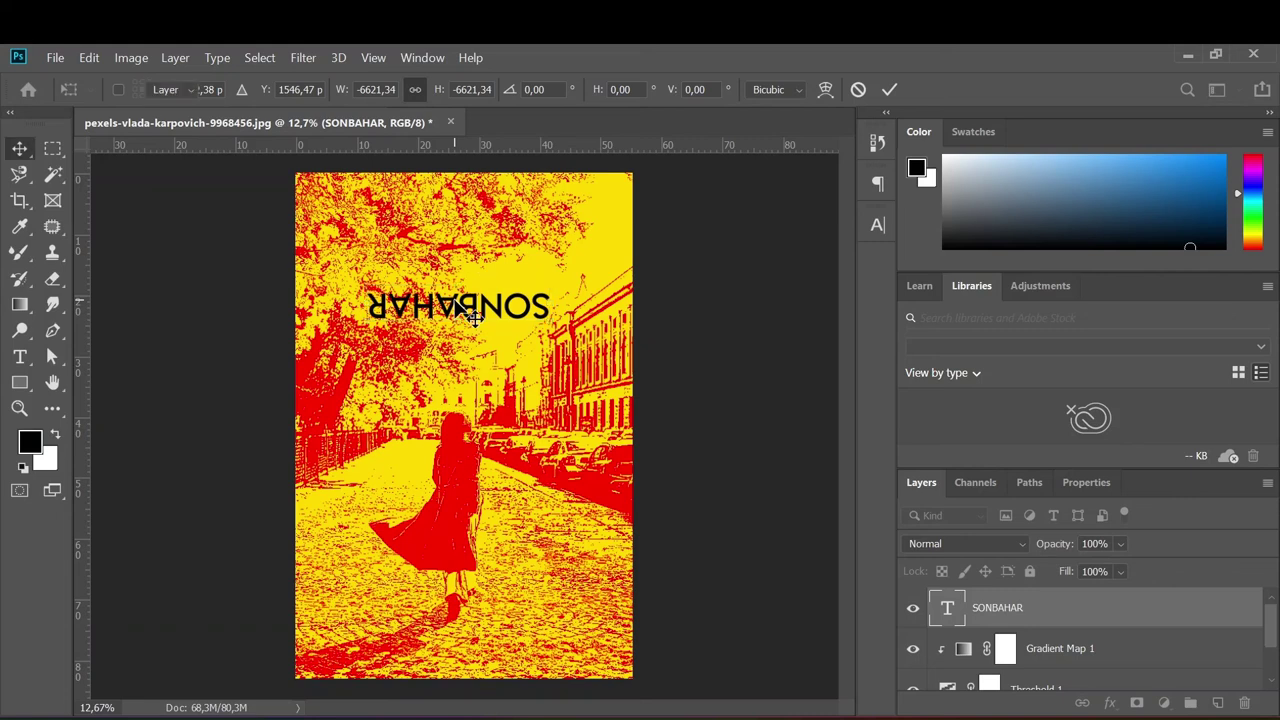
Delete the mirrored SONBAHAR text layer and start a new empty text layer on the photo
key("t")
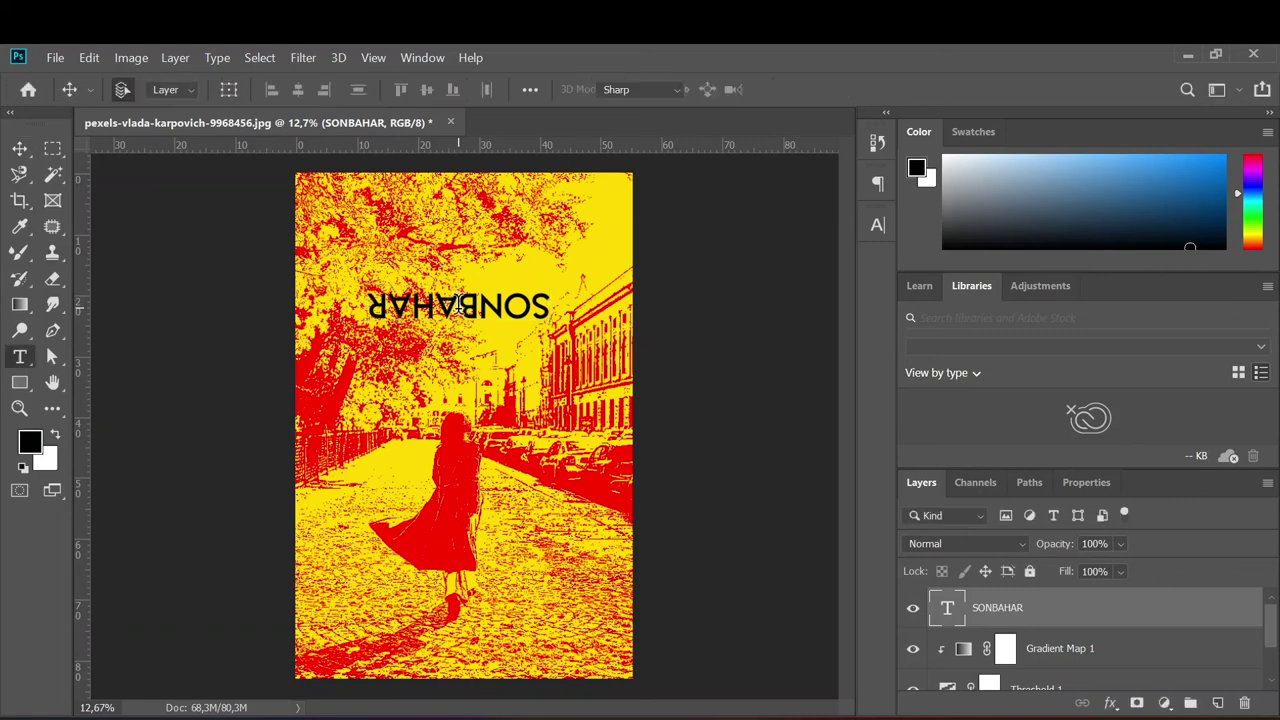
double_click(462, 305)
type("S")
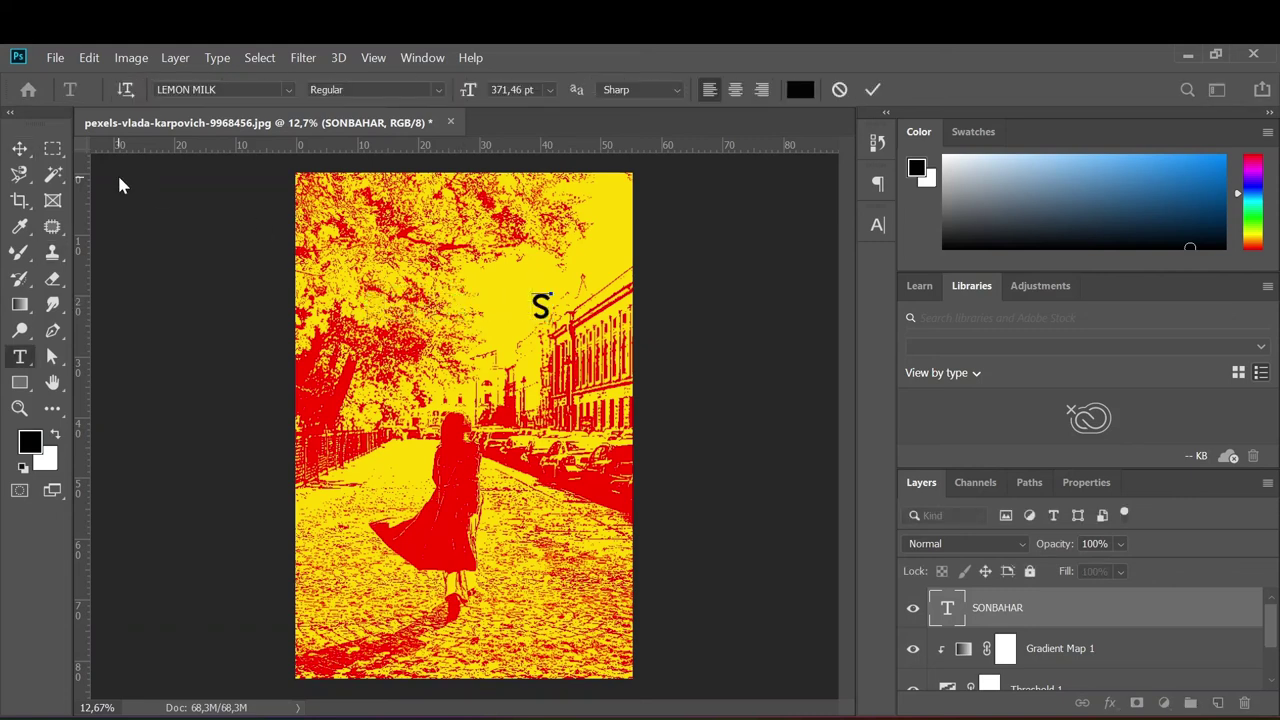
left_click(24, 150)
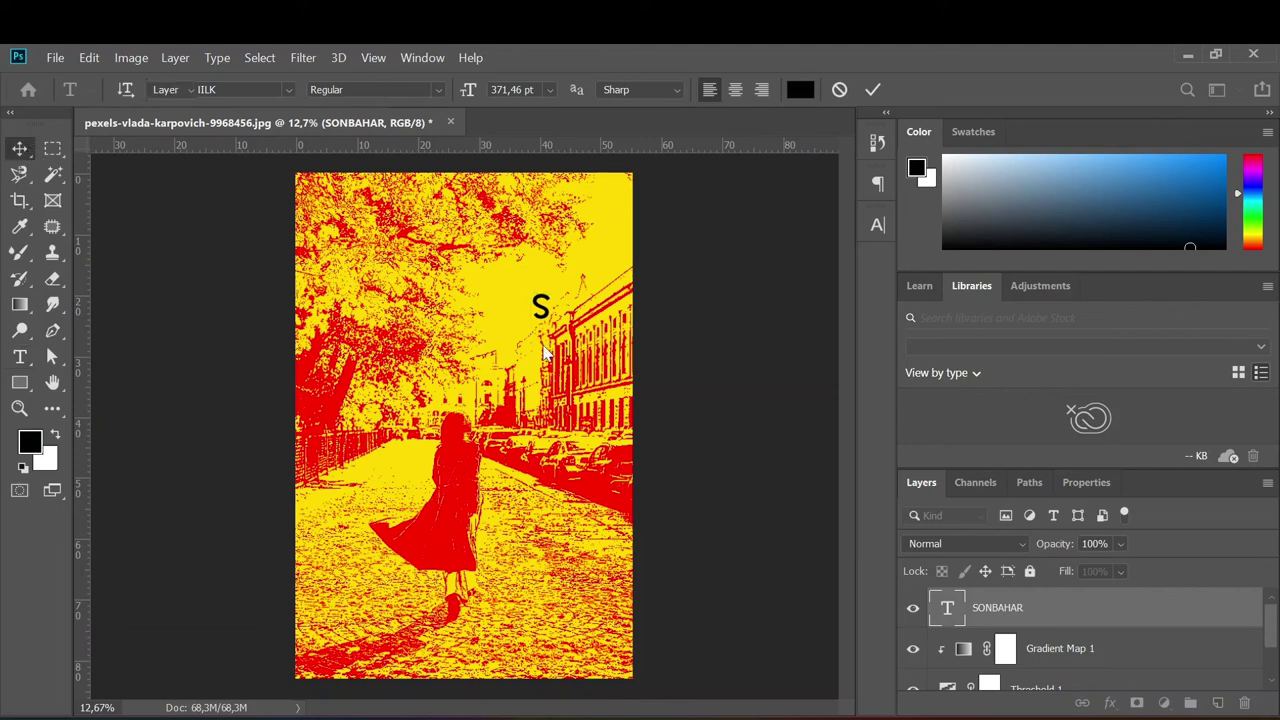
key("Delete")
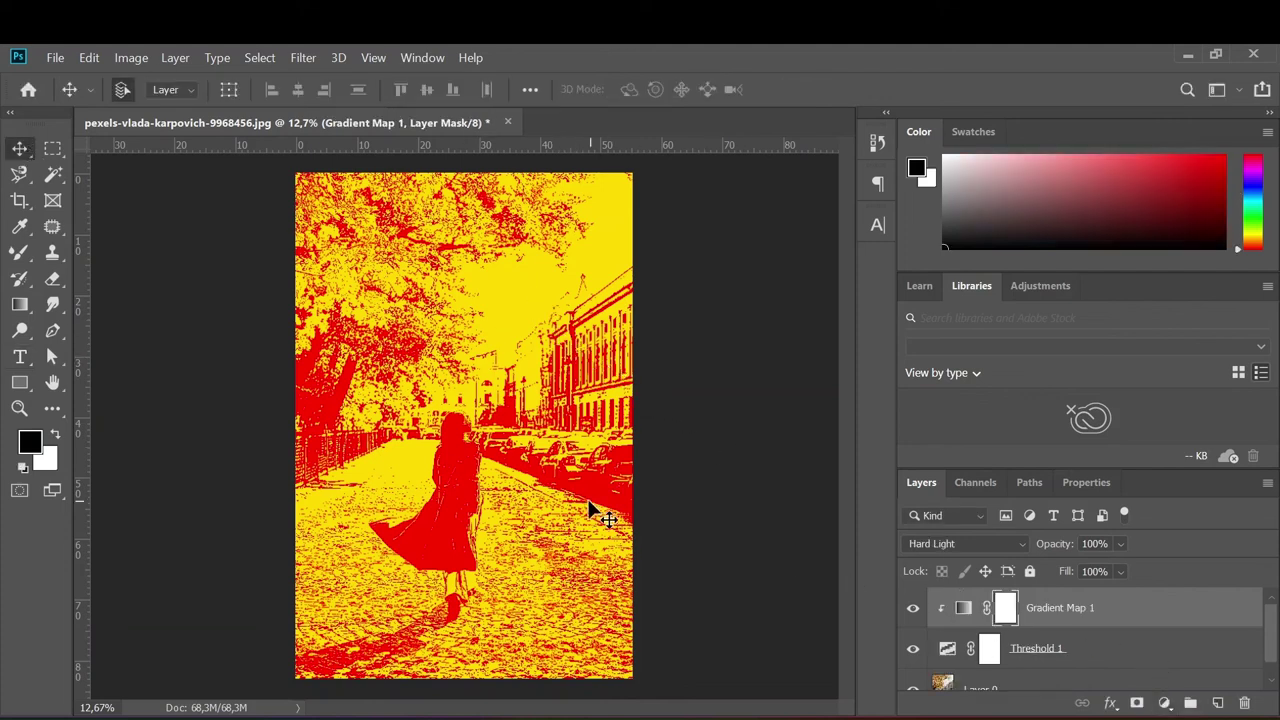
key("t")
left_click(362, 302)
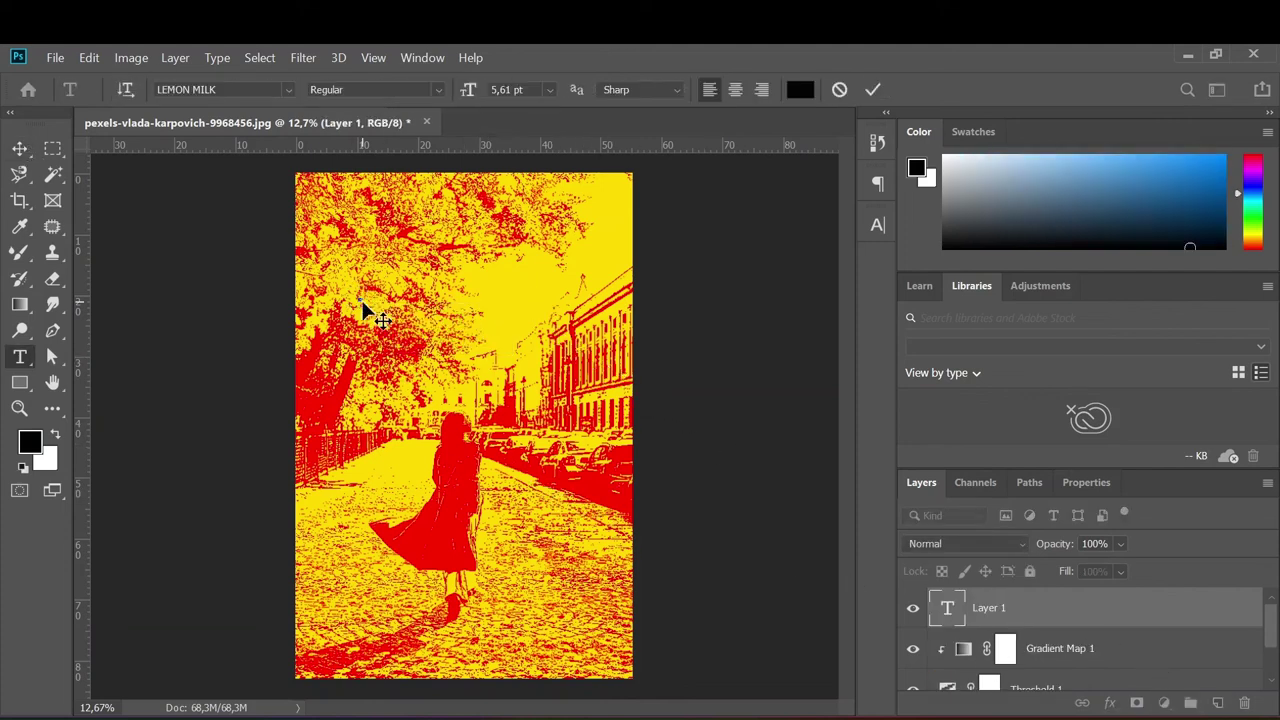
Enlarge the ONBAHAR text across the photo and rotate it 180° so it reads upright
left_click(18, 148)
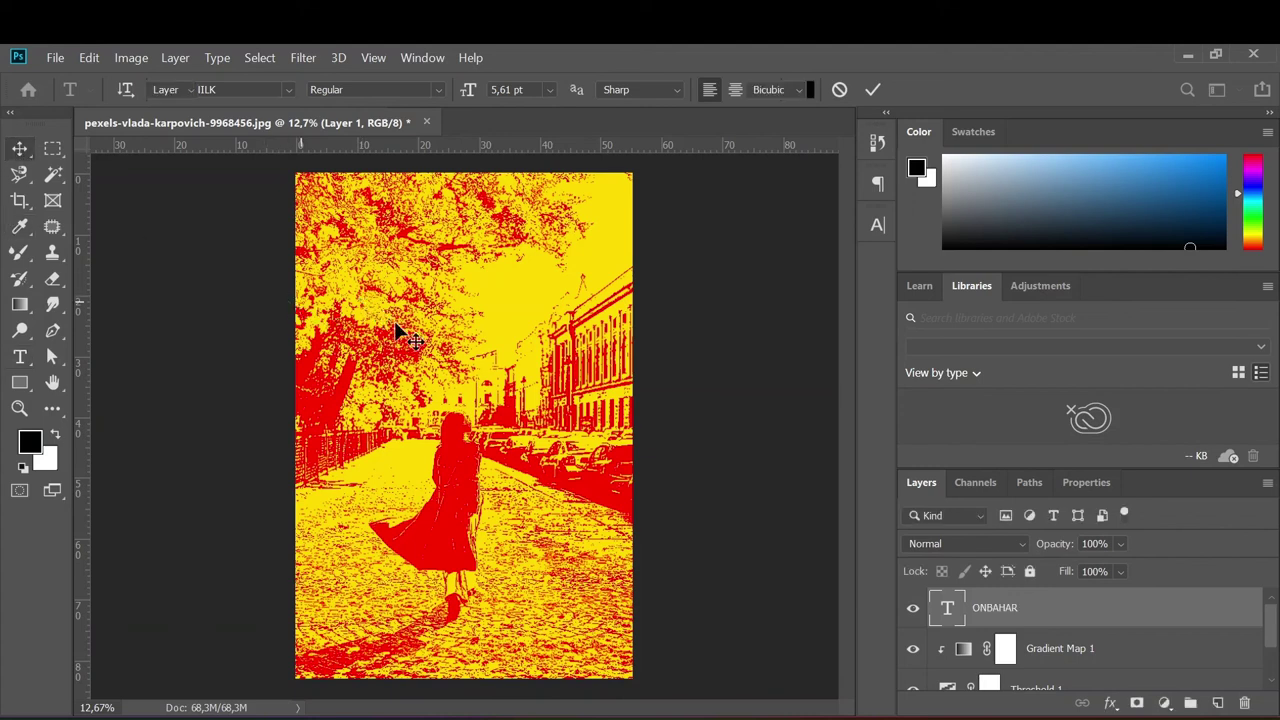
key("ctrl+t")
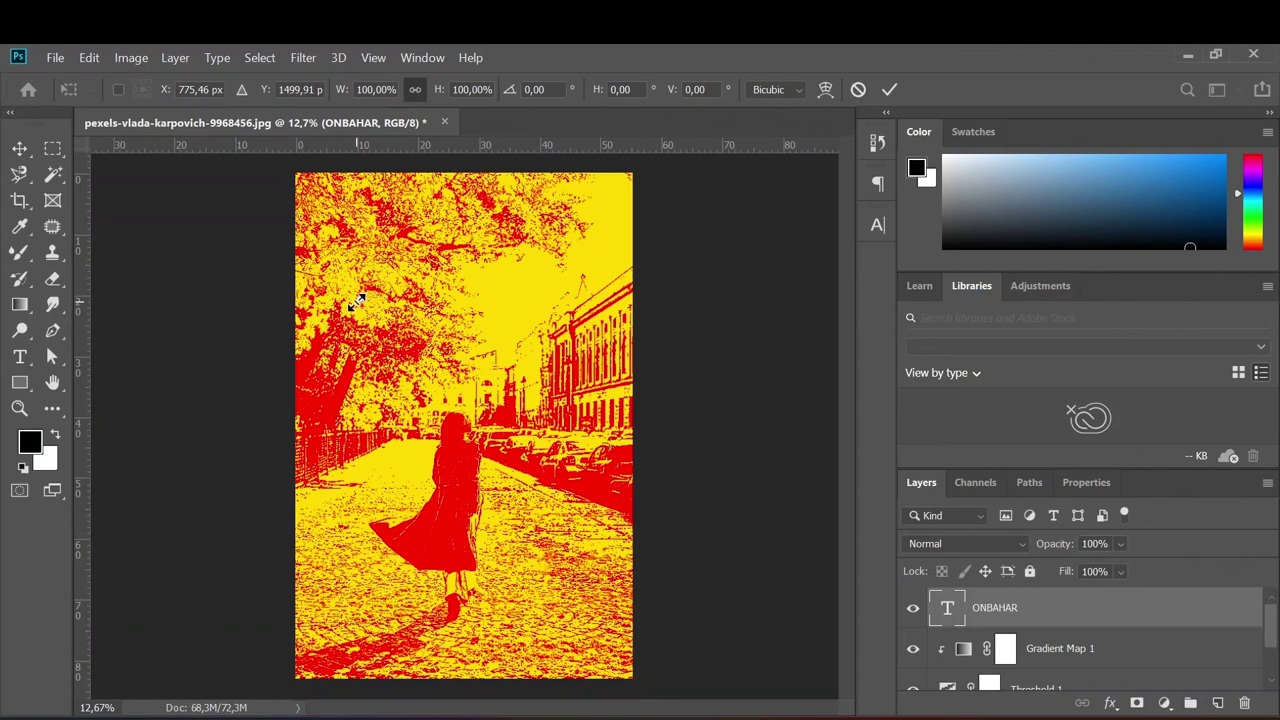
left_click_drag(369, 313, 640, 542)
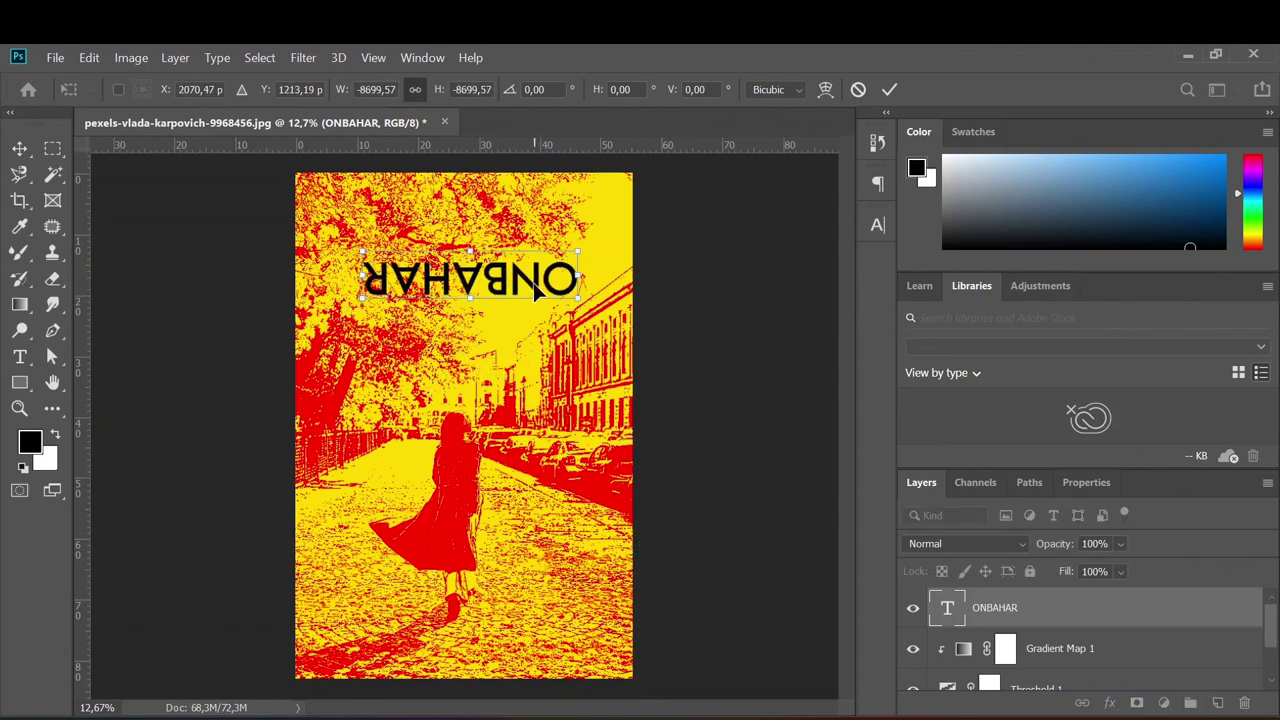
left_click_drag(537, 290, 547, 309)
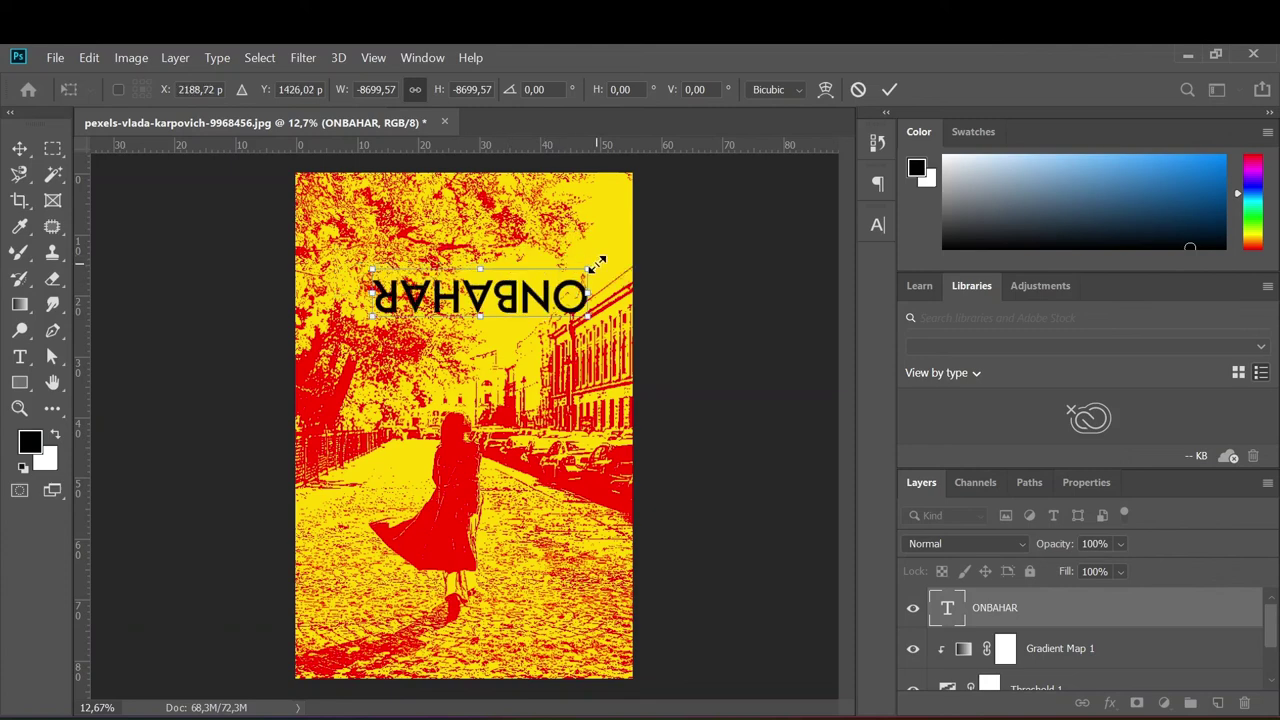
mouse_move(592, 258)
left_mouse_down()
mouse_move(600, 430)
mouse_move(372, 290)
left_mouse_up()
key("Return")
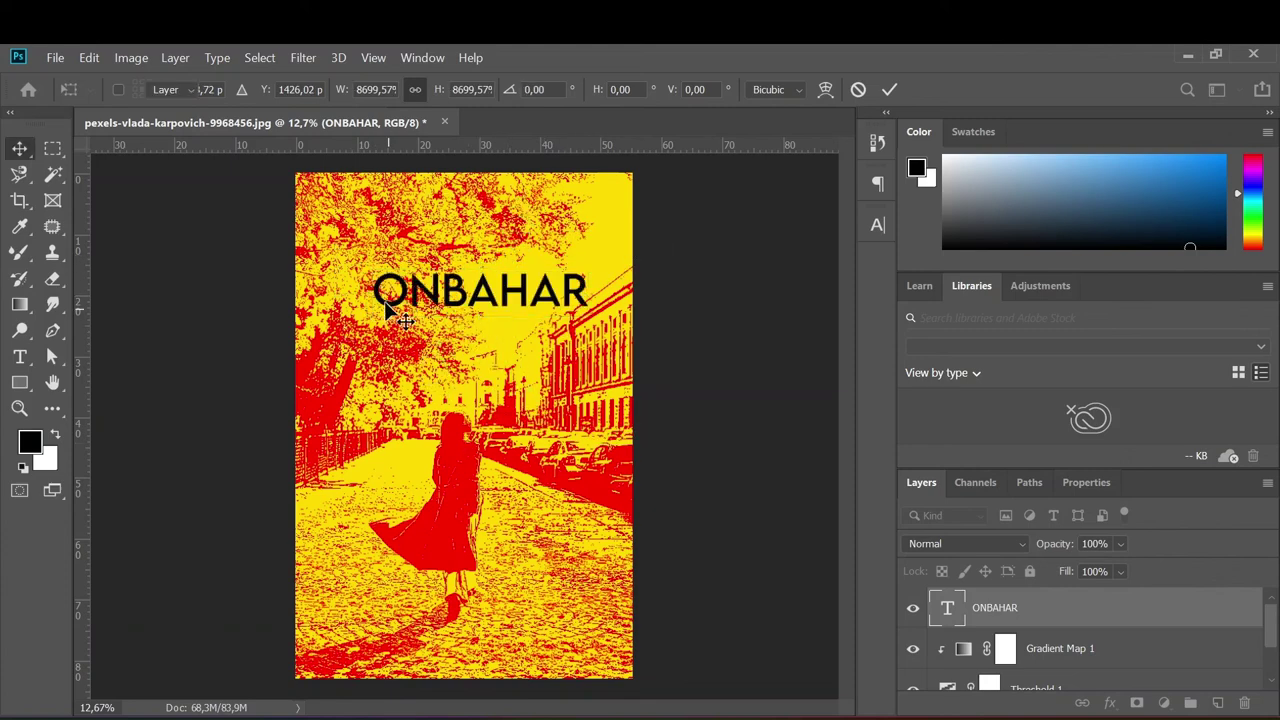
Insert an S before ONBAHAR so the title reads SONBAHAR
left_click(386, 306)
left_click(379, 294)
left_click(379, 293)
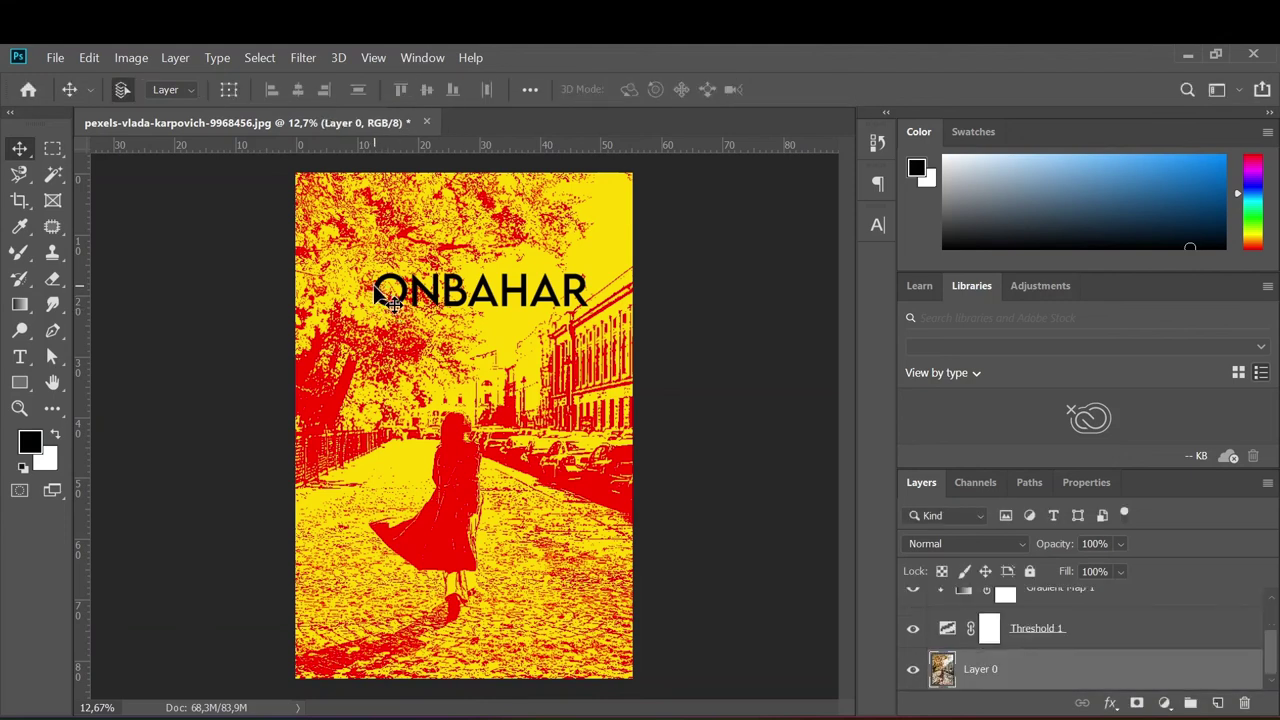
left_click(380, 294)
key("t")
double_click(380, 292)
left_click(380, 292)
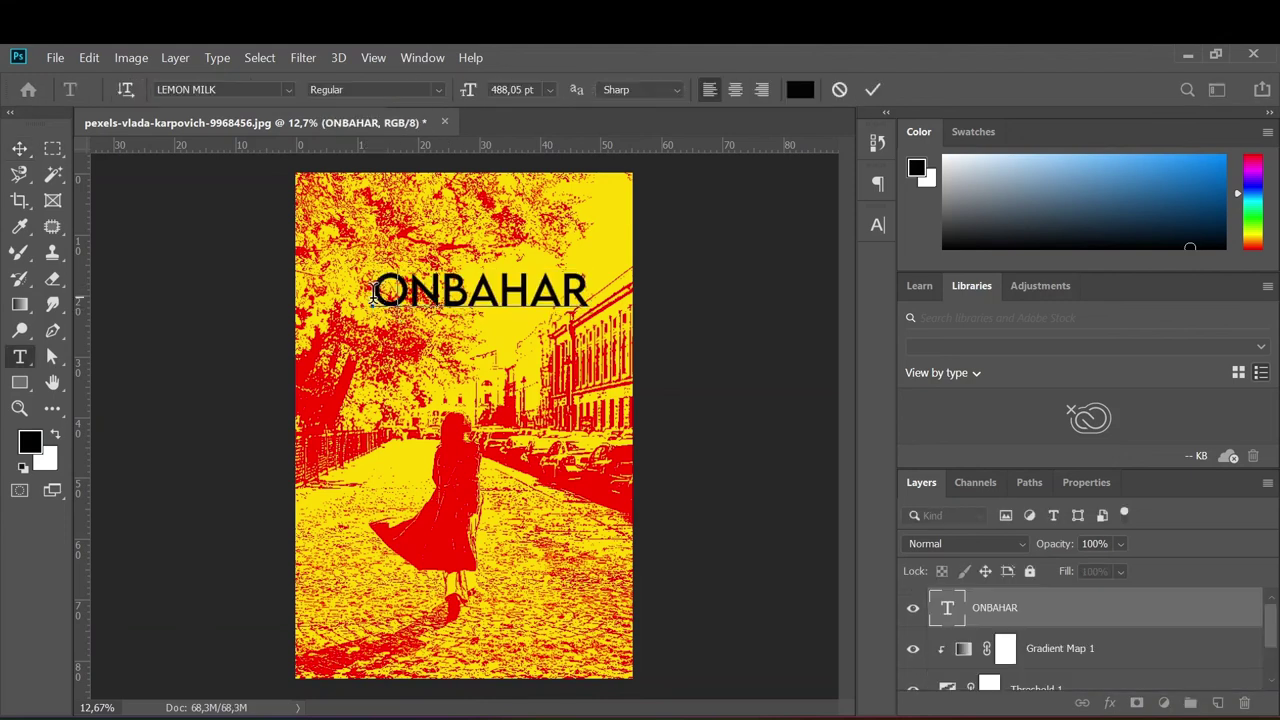
type("S")
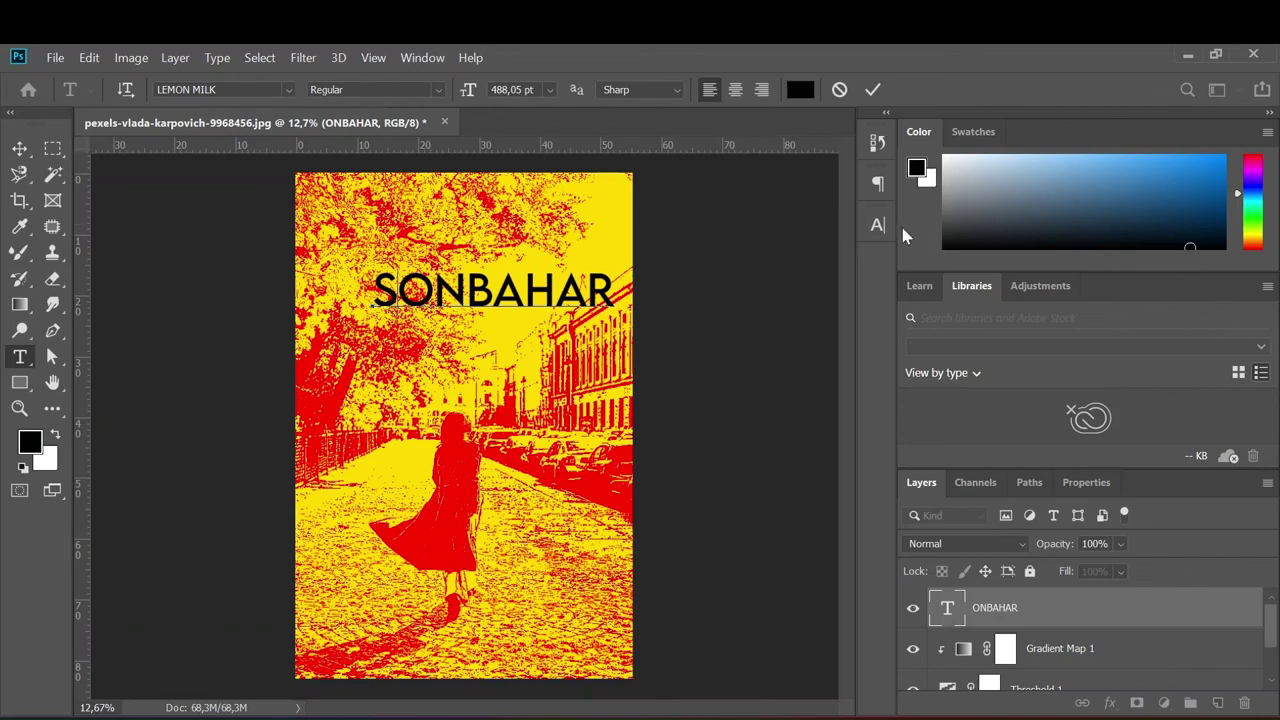
left_click(878, 224)
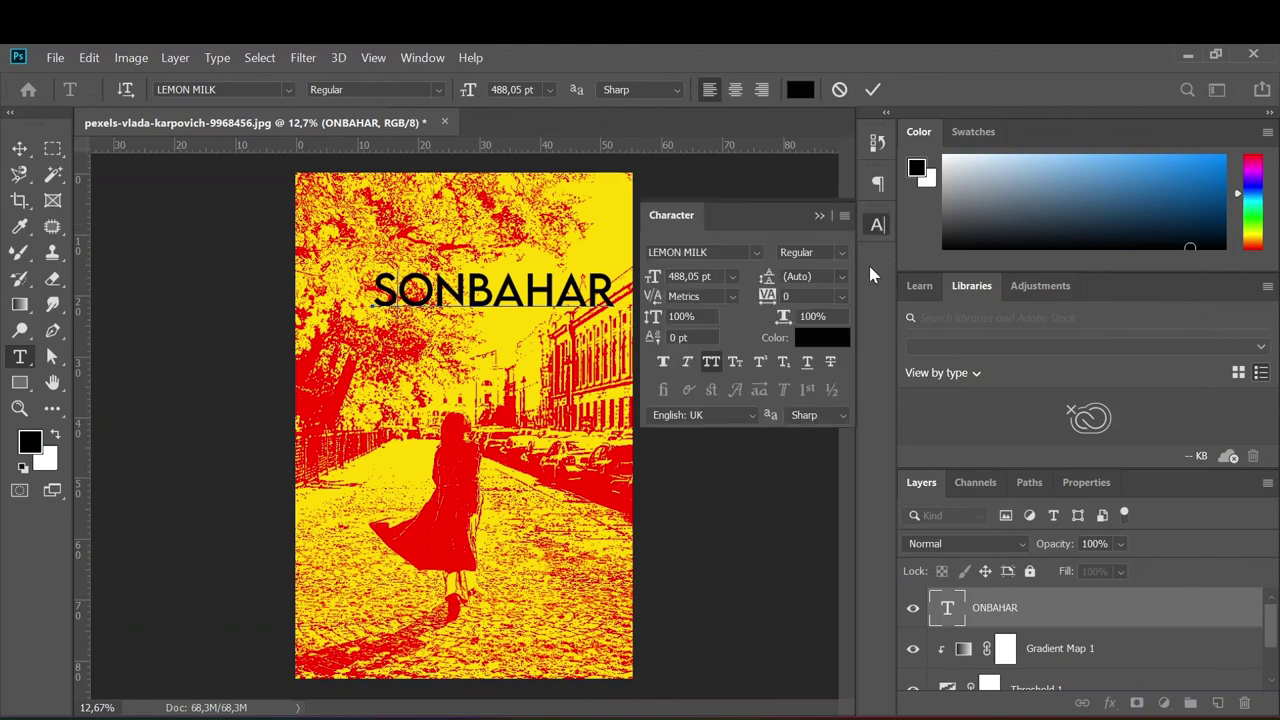
Change the SONBAHAR title font from LEMON MILK to Mangabey Regular
left_click(692, 250)
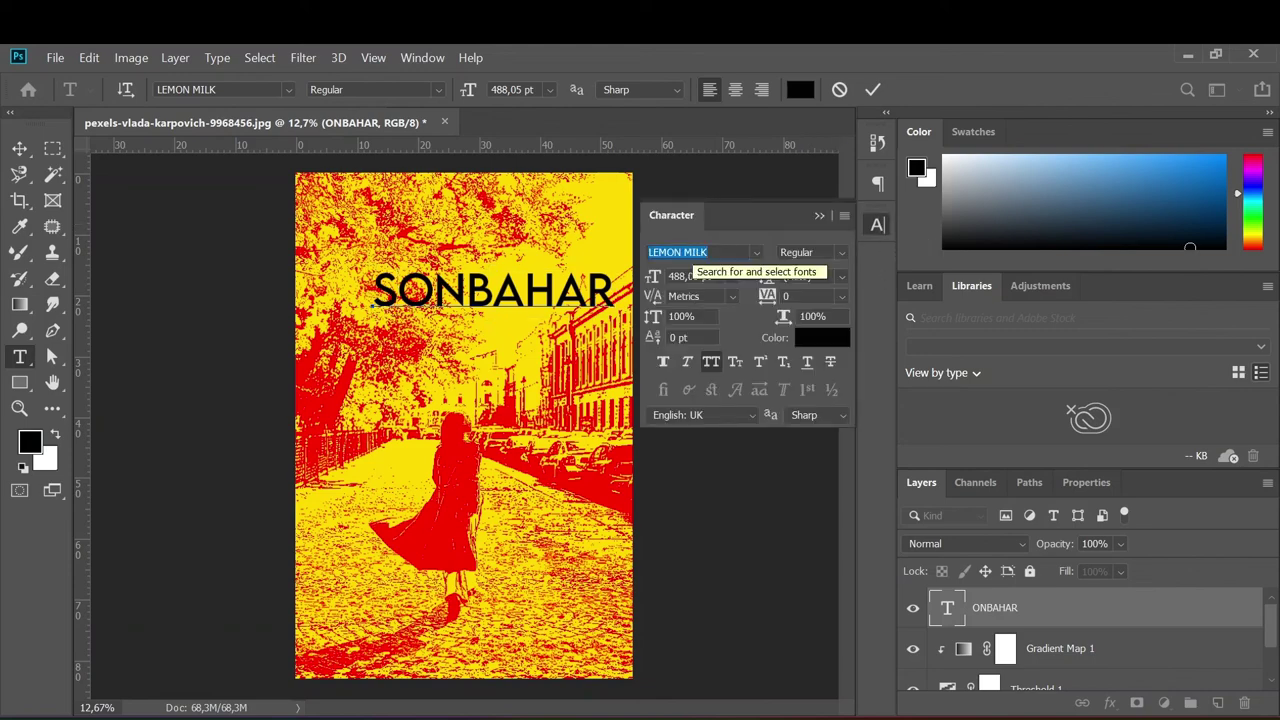
type("mang")
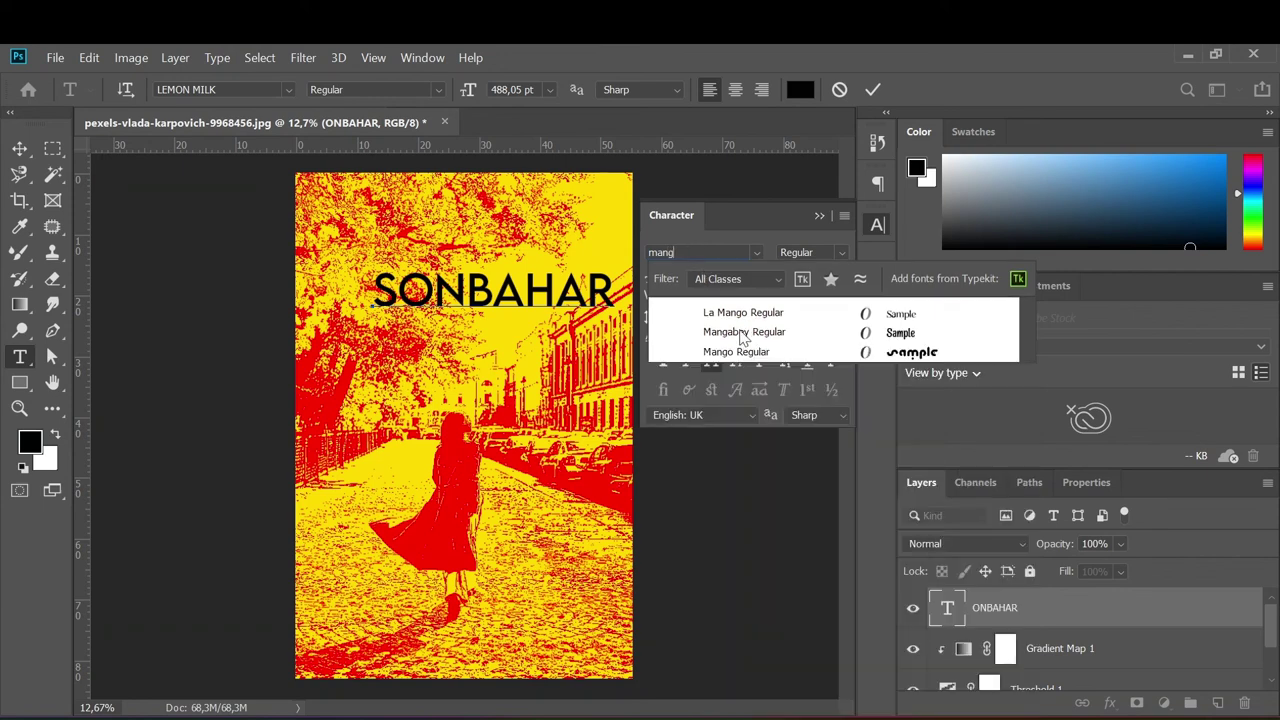
key("Down")
key("Down")
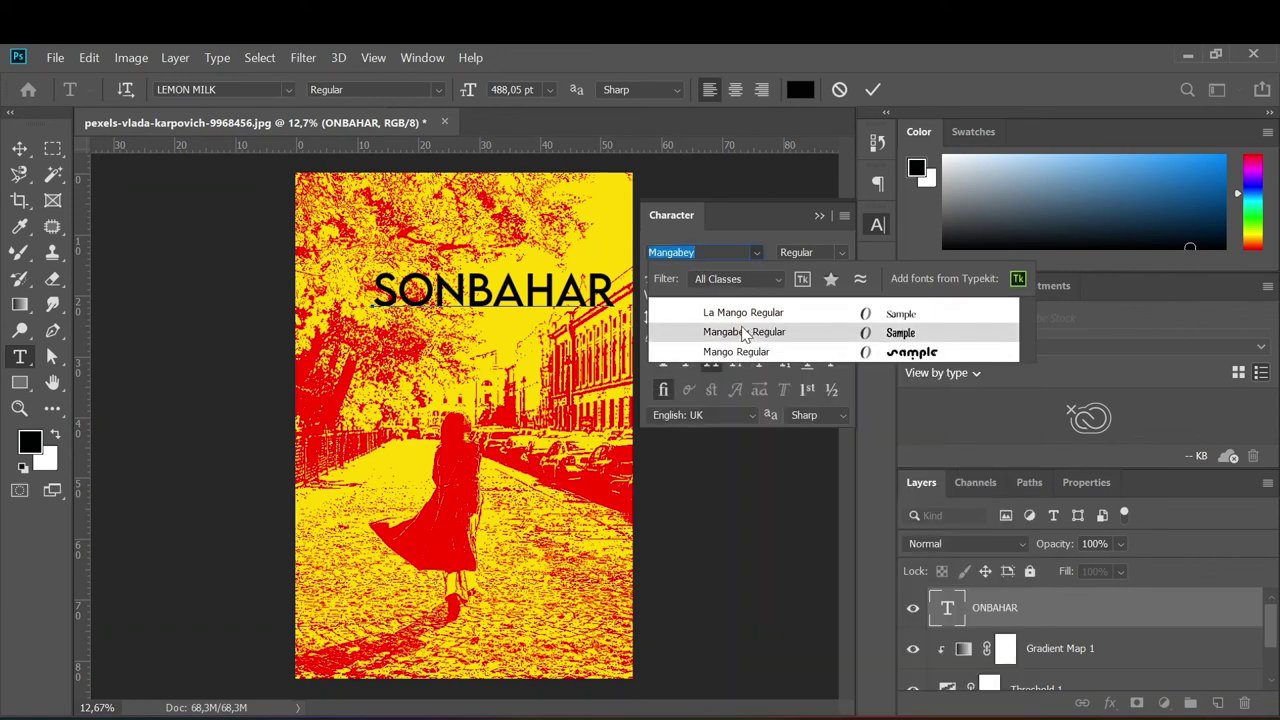
left_click(743, 333)
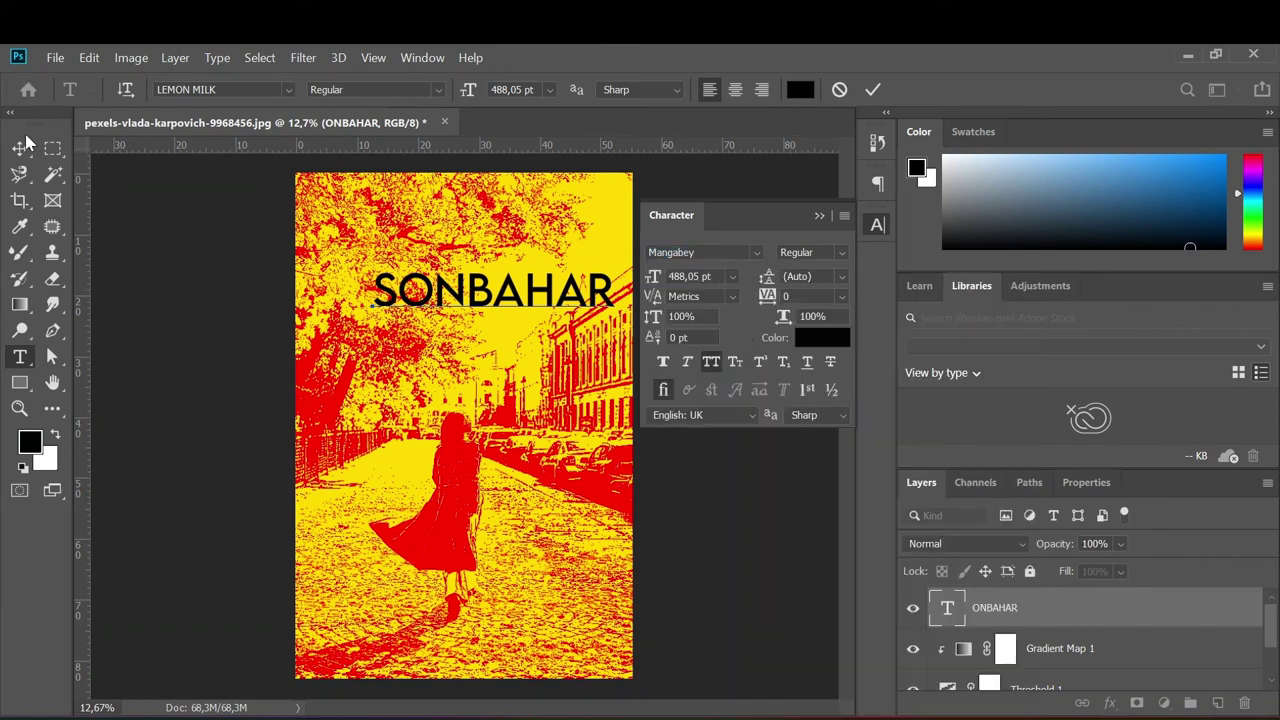
left_click(24, 146)
left_click(708, 250)
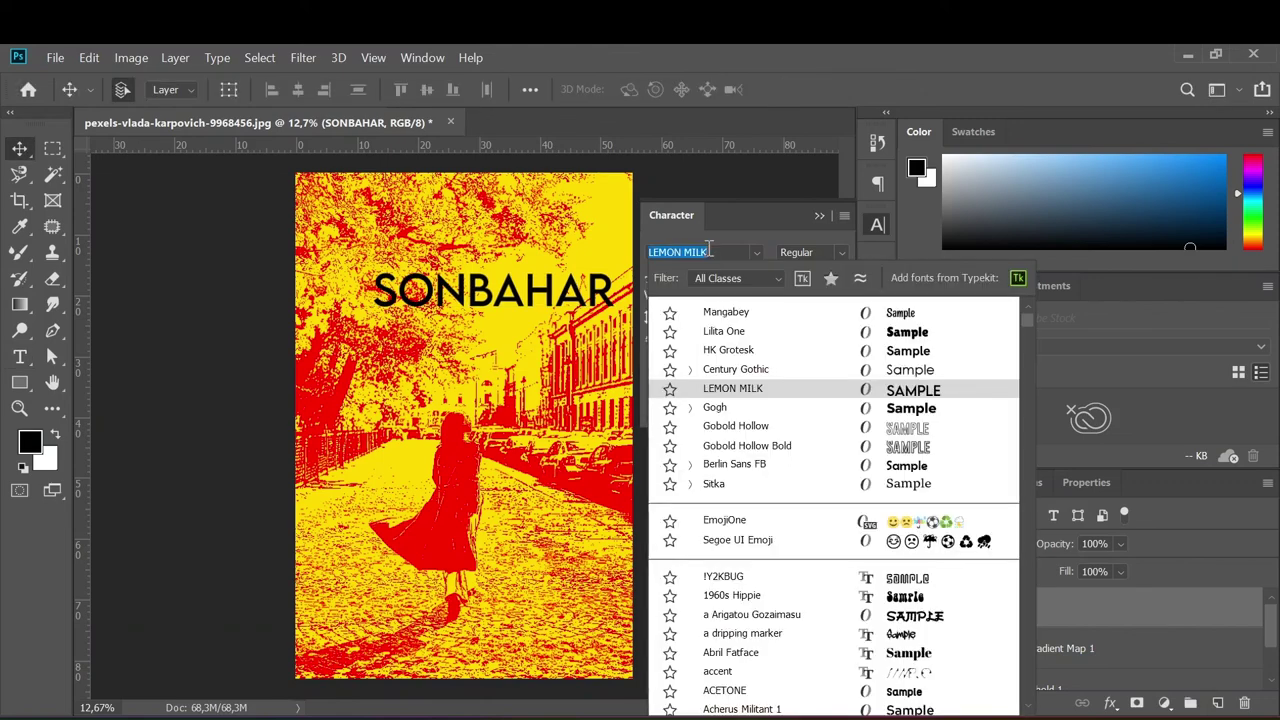
type("Mangabey")
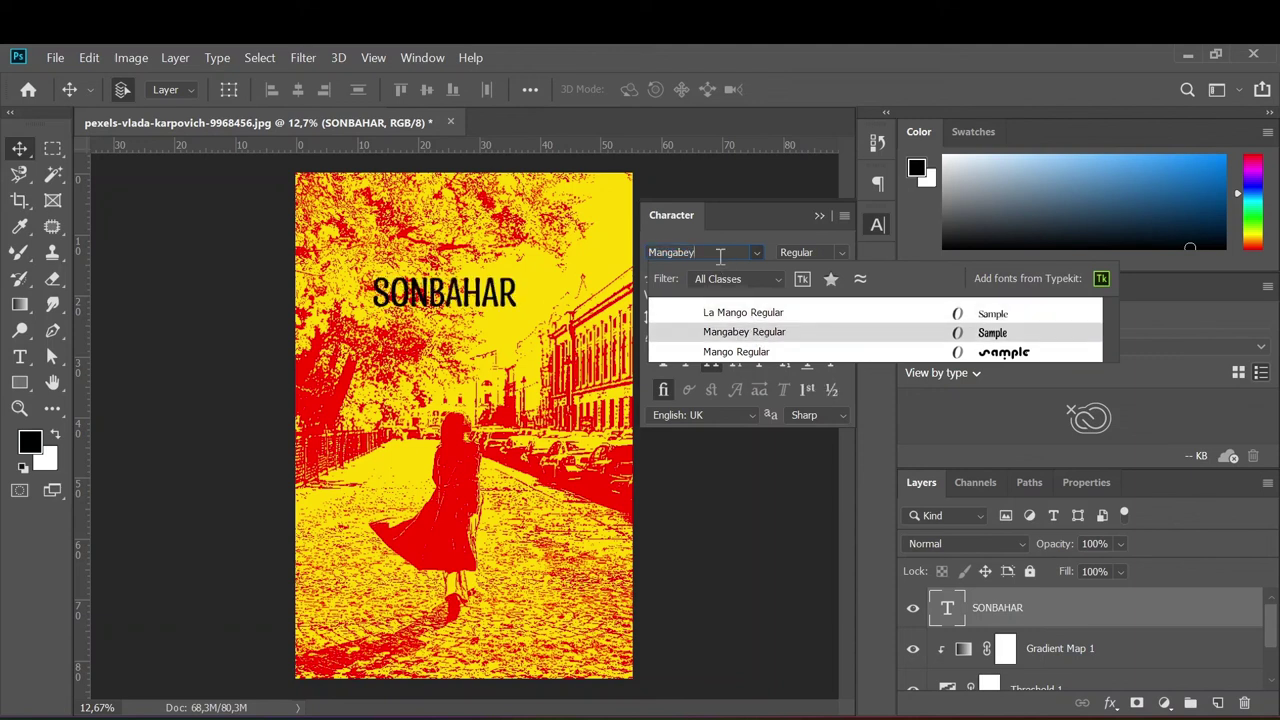
left_click(756, 332)
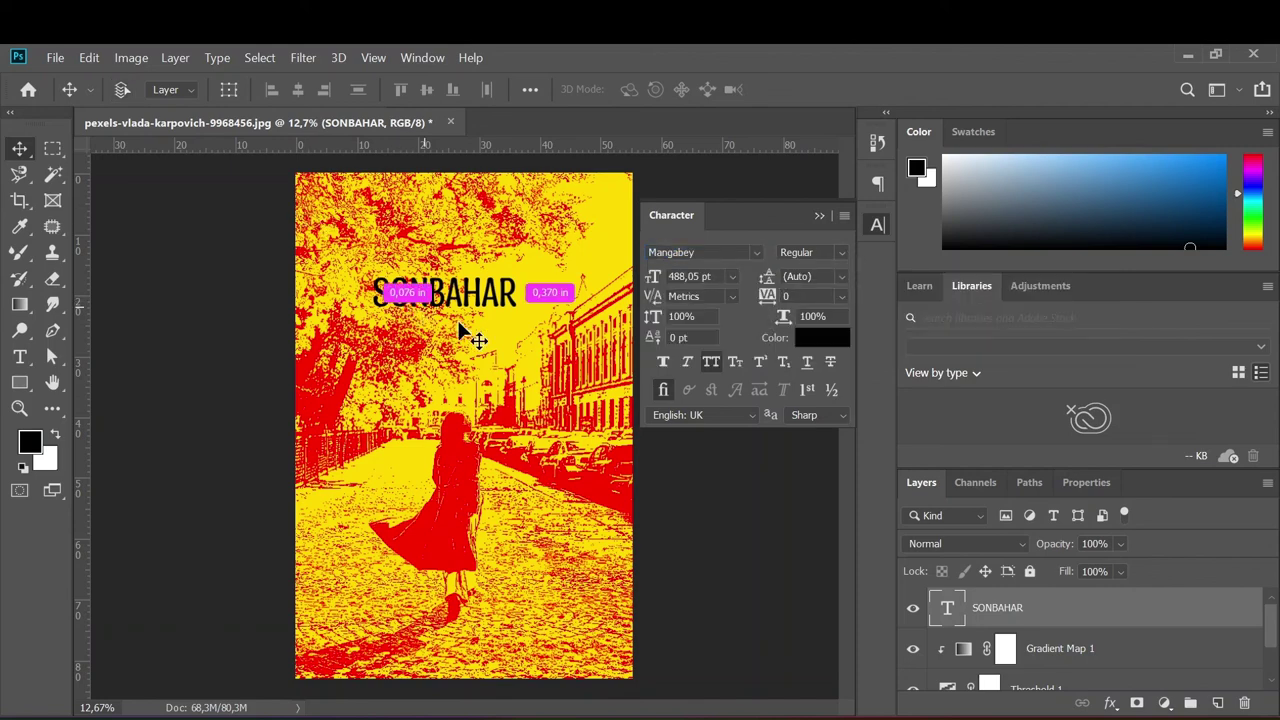
key("ctrl+t")
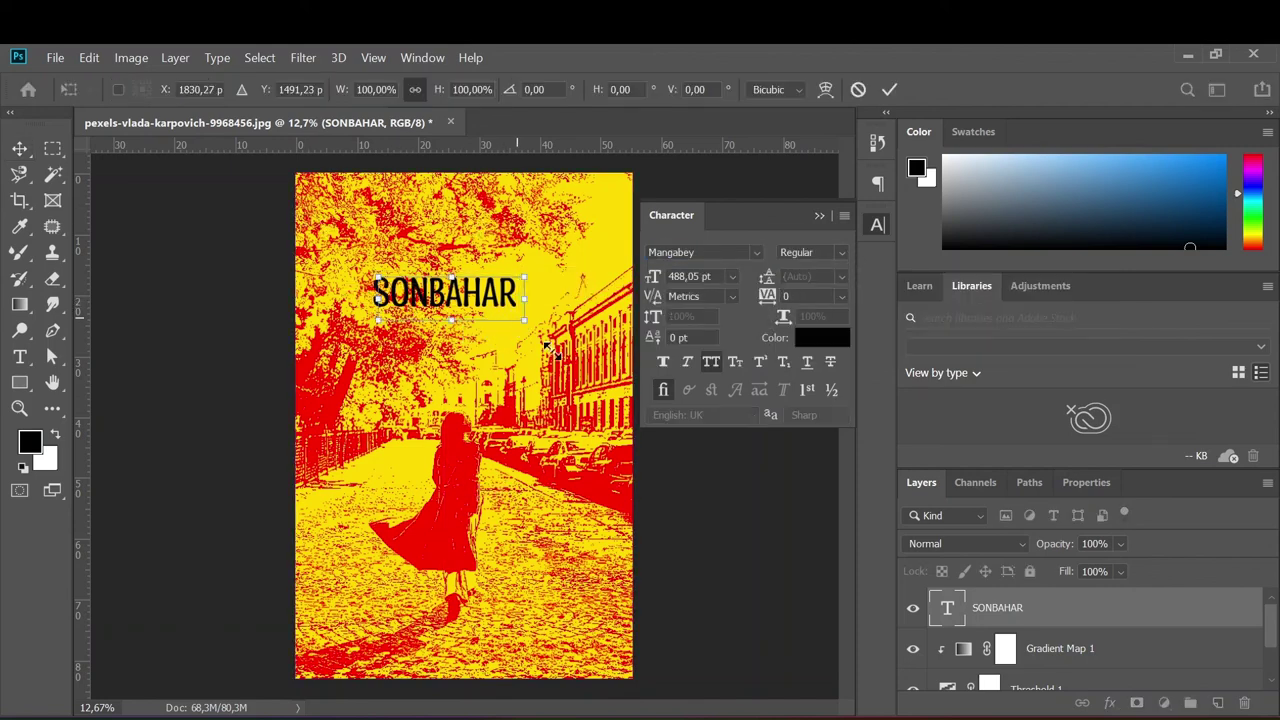
Scale the SONBAHAR title to about 172% (841.13 pt) and move it to the upper left
left_click_drag(516, 314, 626, 350)
left_click_drag(512, 314, 460, 244)
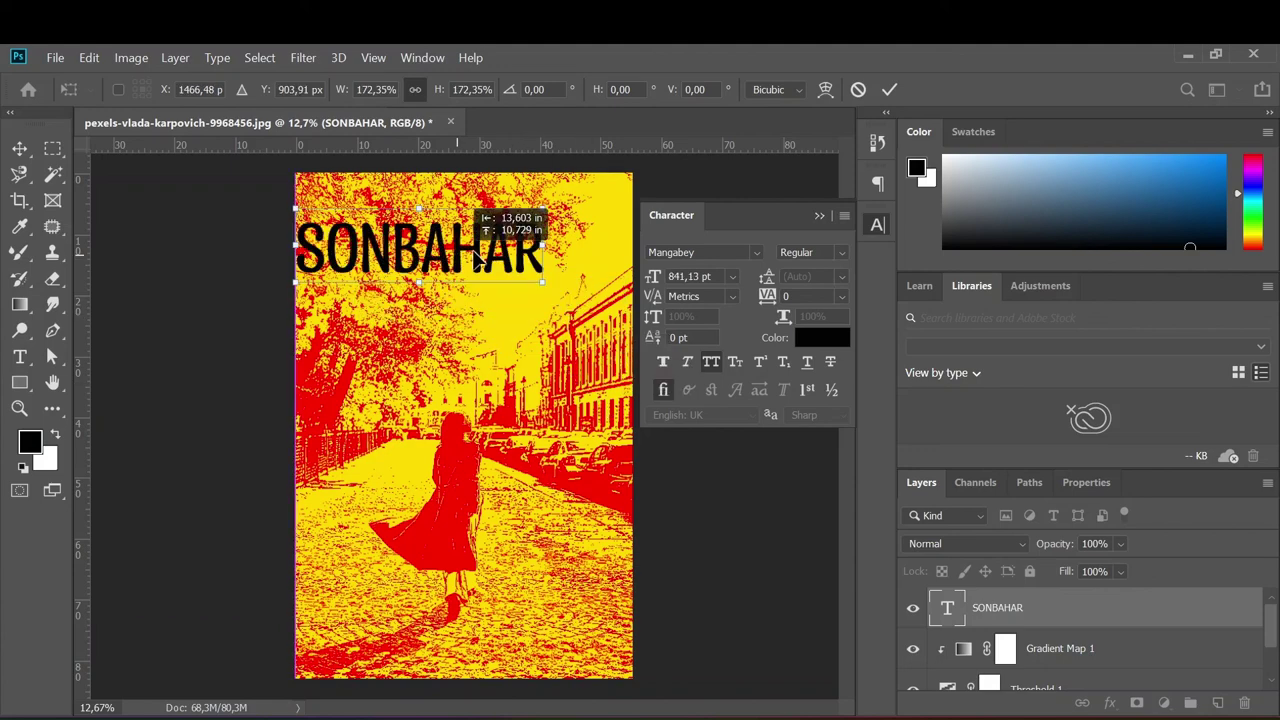
key("Return")
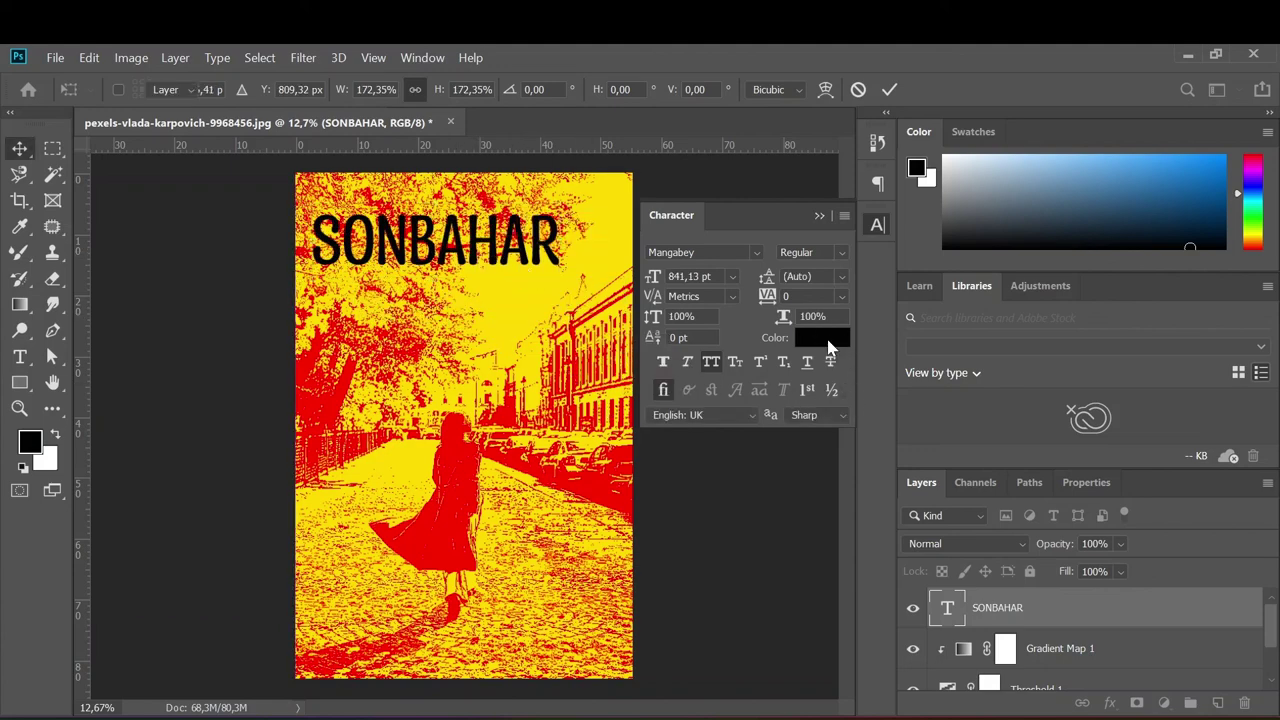
Recolour the title text pale pink (e1aeae) with the Character colour picker
left_click(822, 337)
left_click(919, 317)
mouse_move(919, 317)
left_mouse_down()
mouse_move(911, 251)
mouse_move(748, 224)
left_mouse_up()
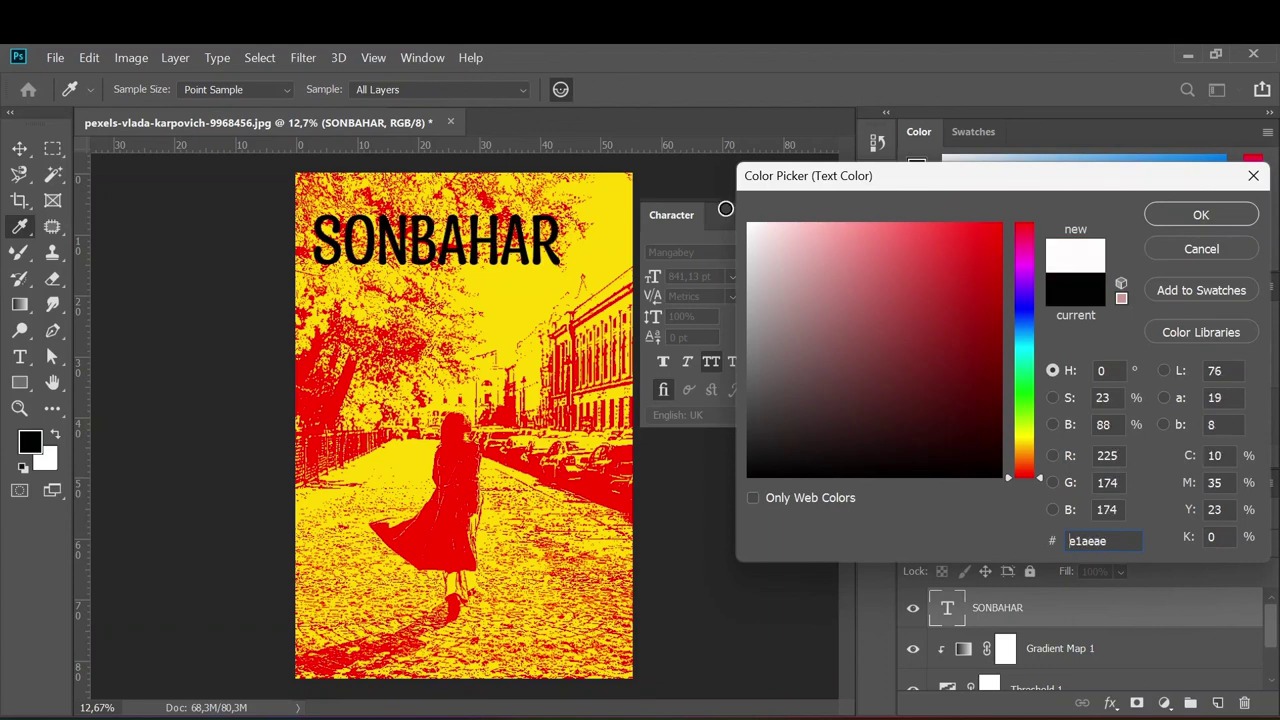
left_click(1250, 217)
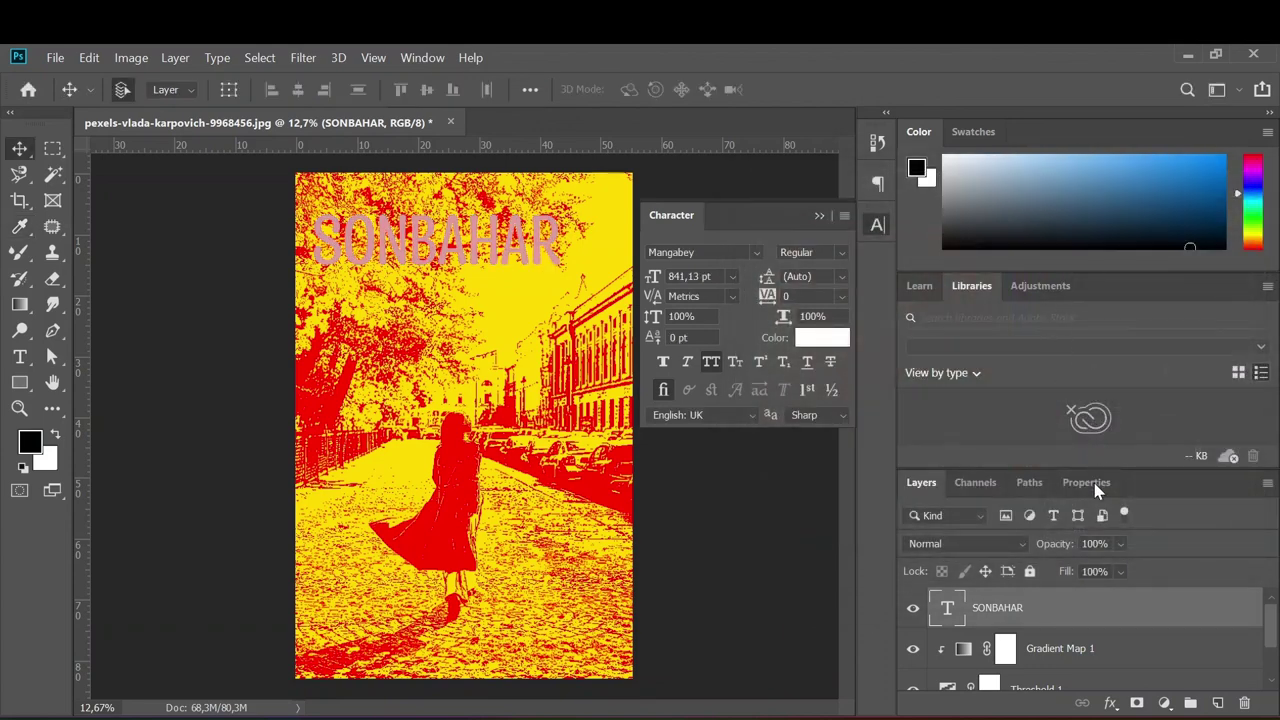
Set the title layer to Overlay, move it down beside the walking woman, and bring up the Open dialog
left_click(990, 544)
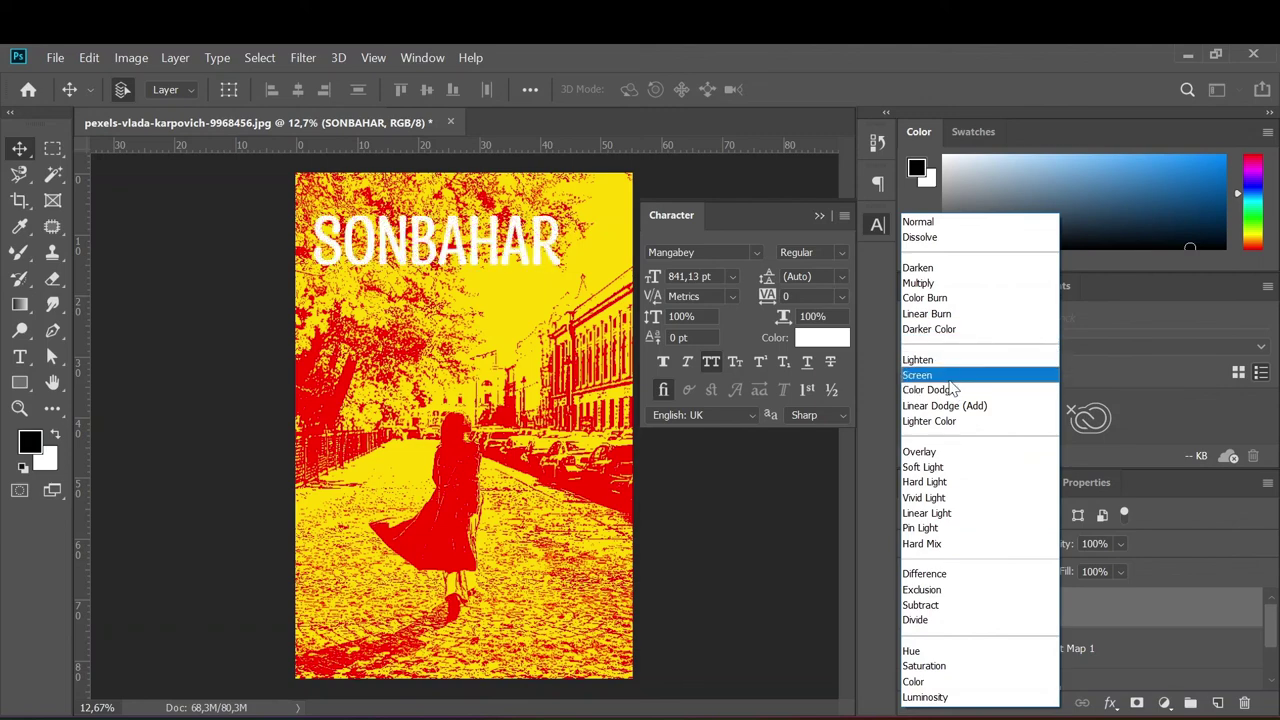
left_click(964, 458)
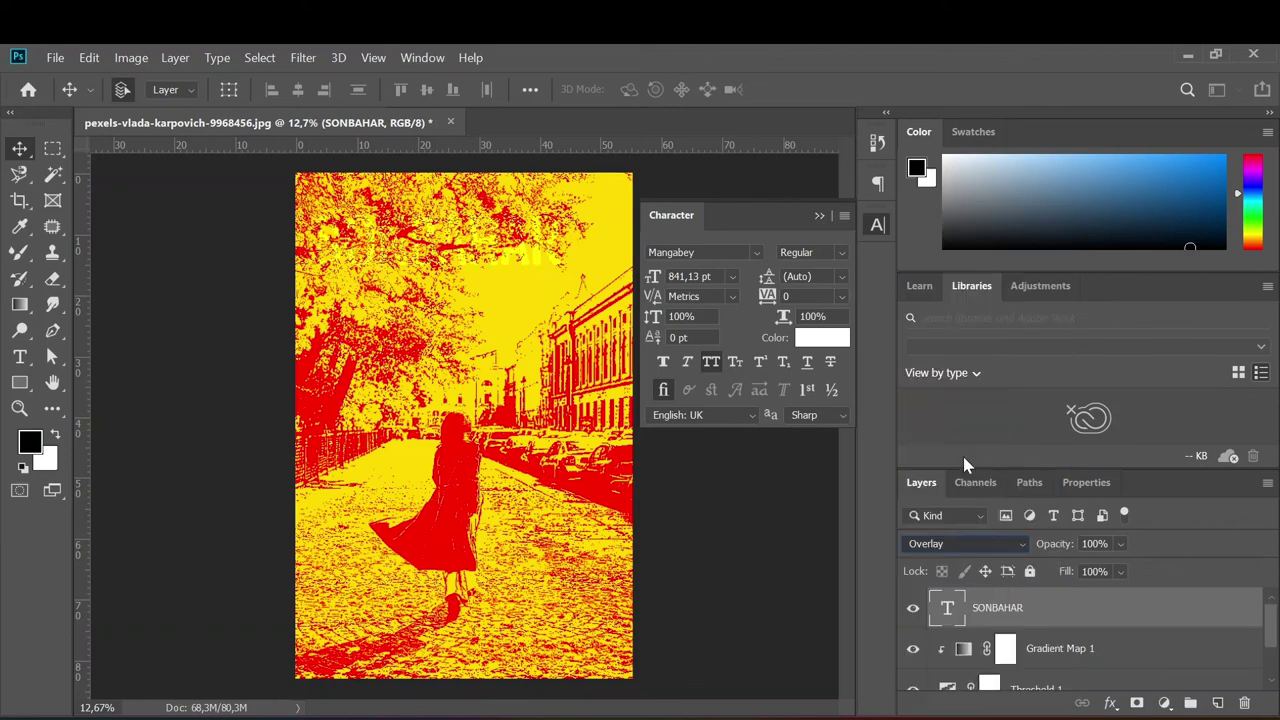
mouse_move(532, 275)
left_mouse_down()
mouse_move(548, 617)
mouse_move(542, 515)
left_mouse_up()
left_click(820, 216)
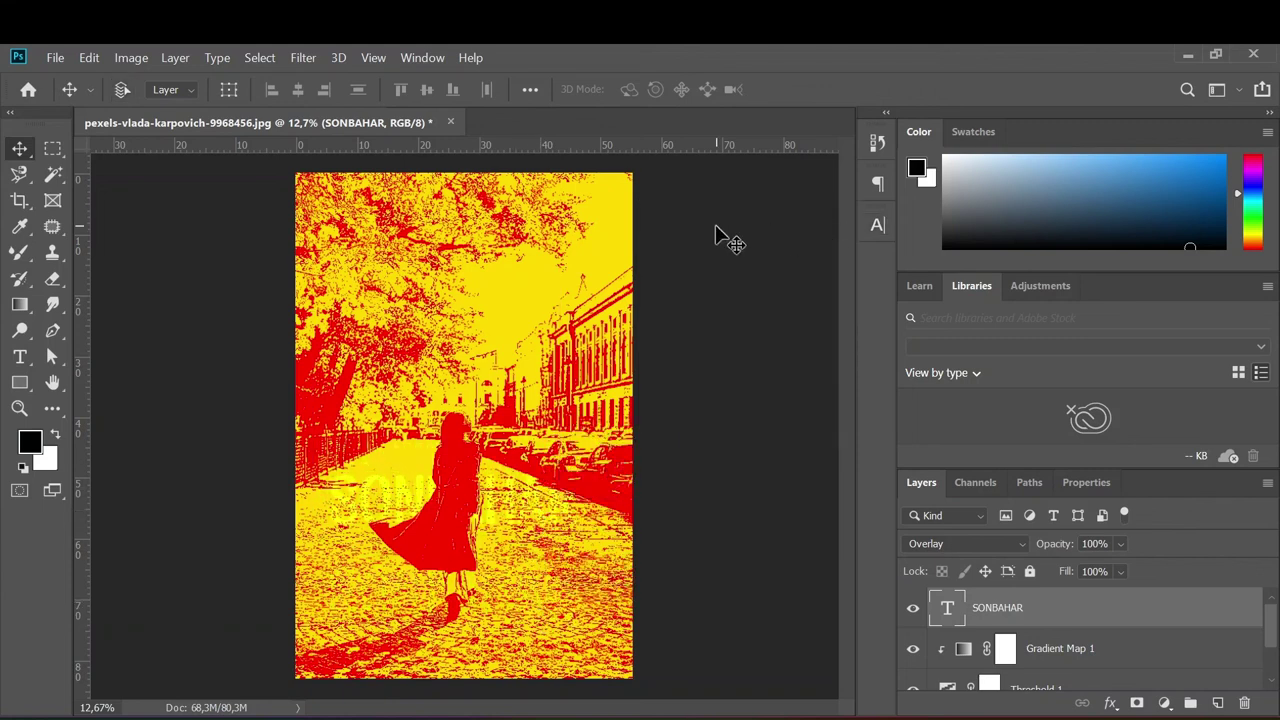
key("ctrl+o")
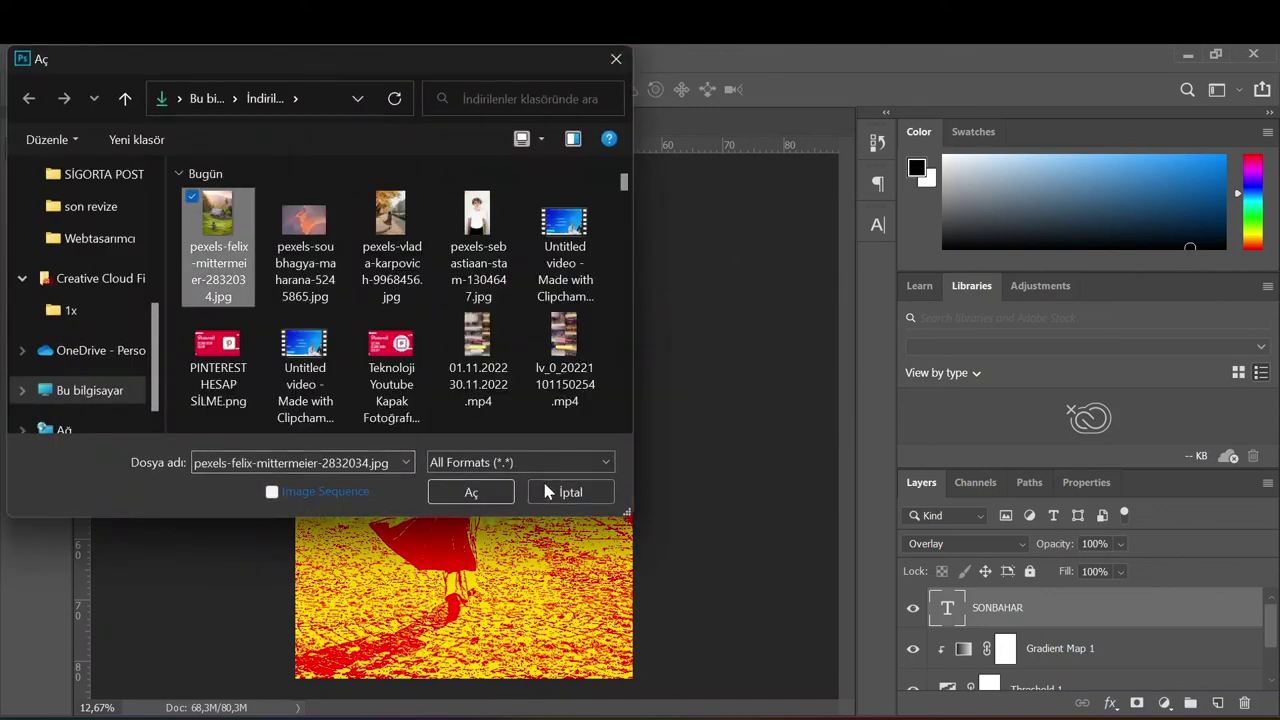
Open pexels-felix-mittermeier-2832034.jpg, unlock its background, and apply Unsharp Mask at 500%, 6.3 px radius
left_click(506, 494)
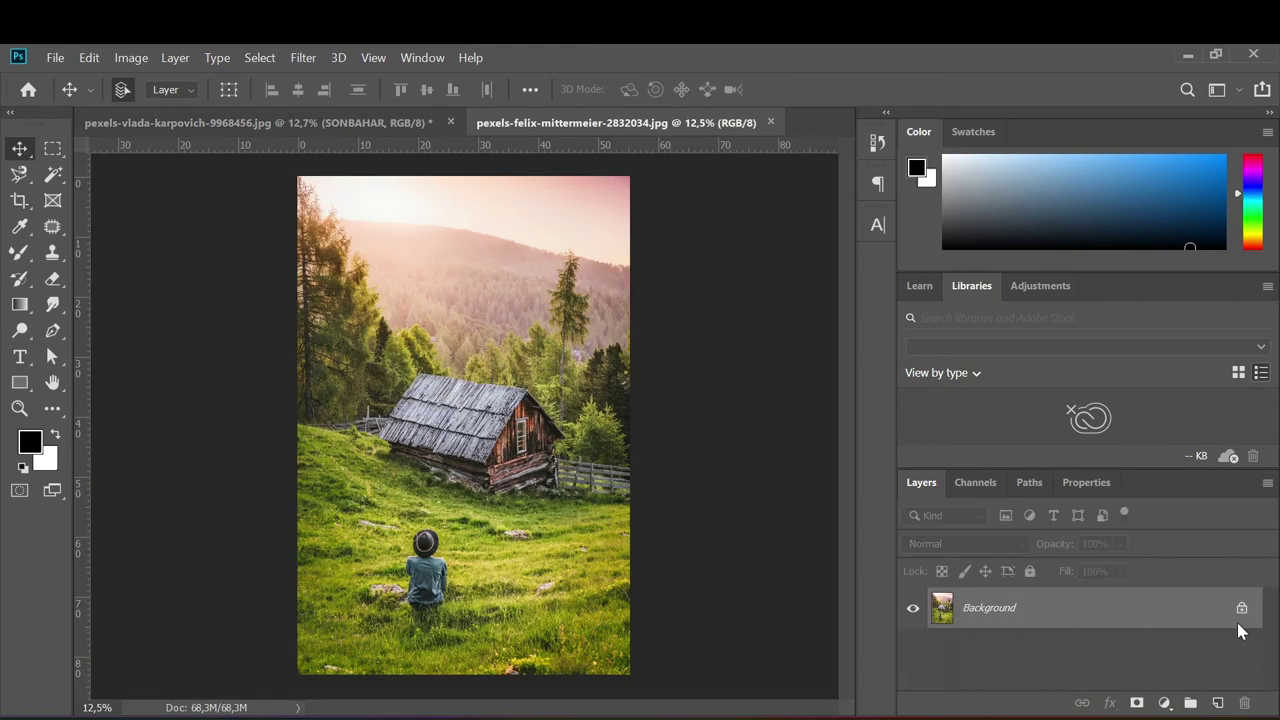
left_click(1241, 608)
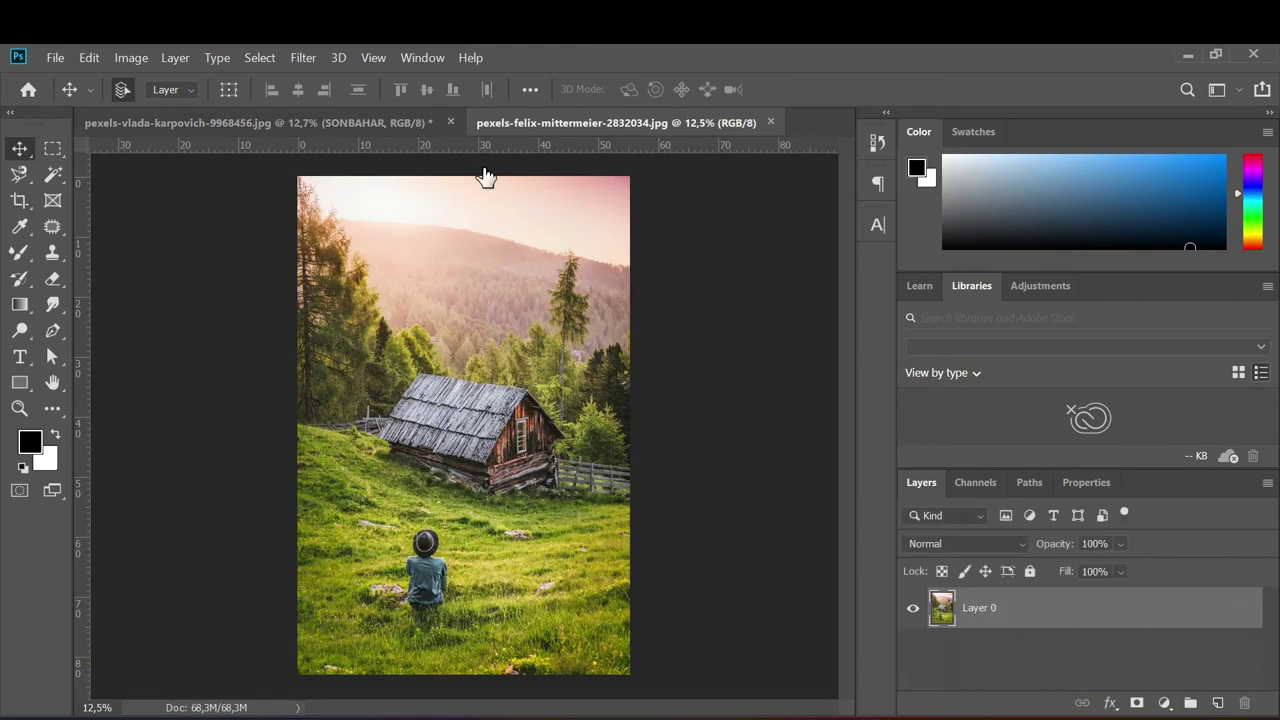
left_click(292, 56)
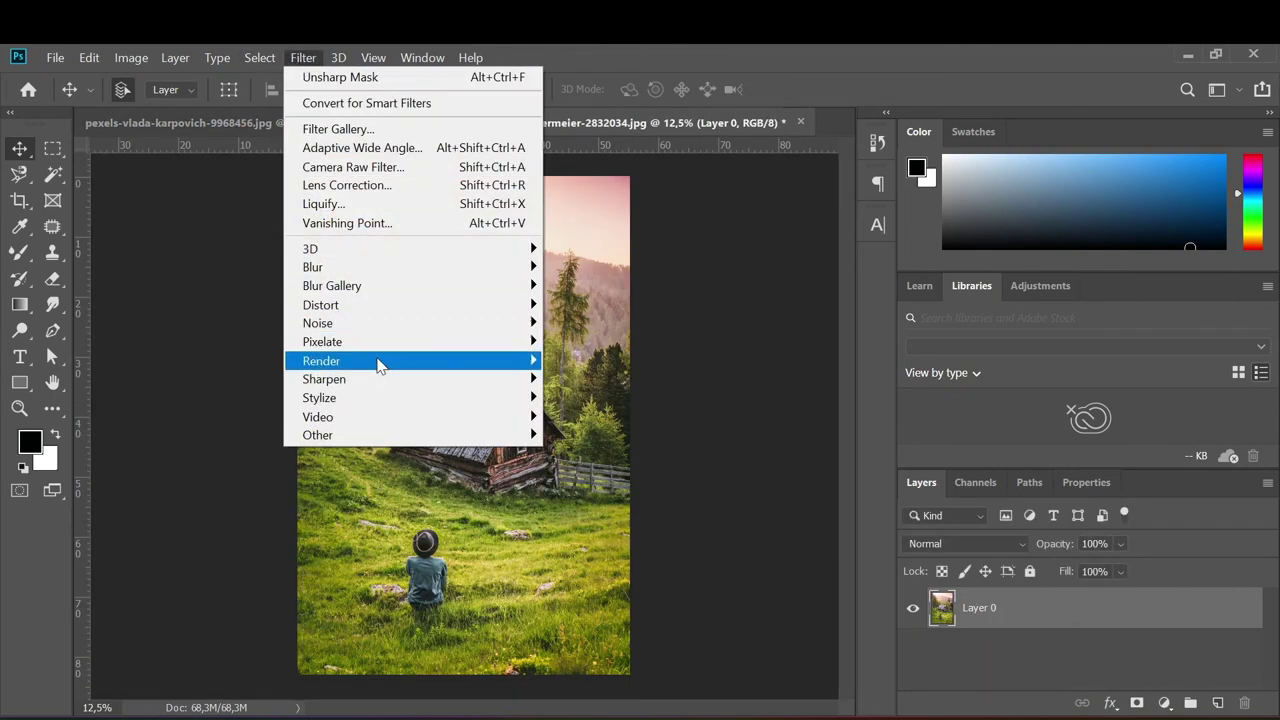
mouse_move(330, 379)
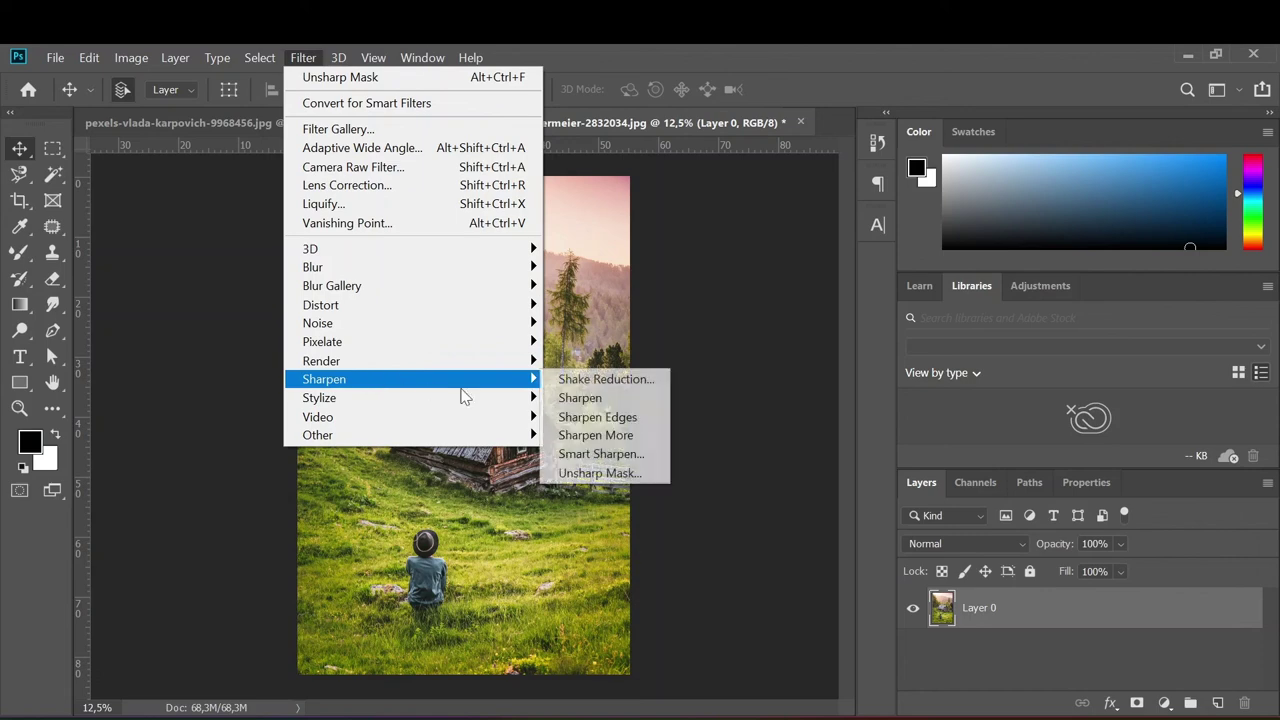
left_click(591, 471)
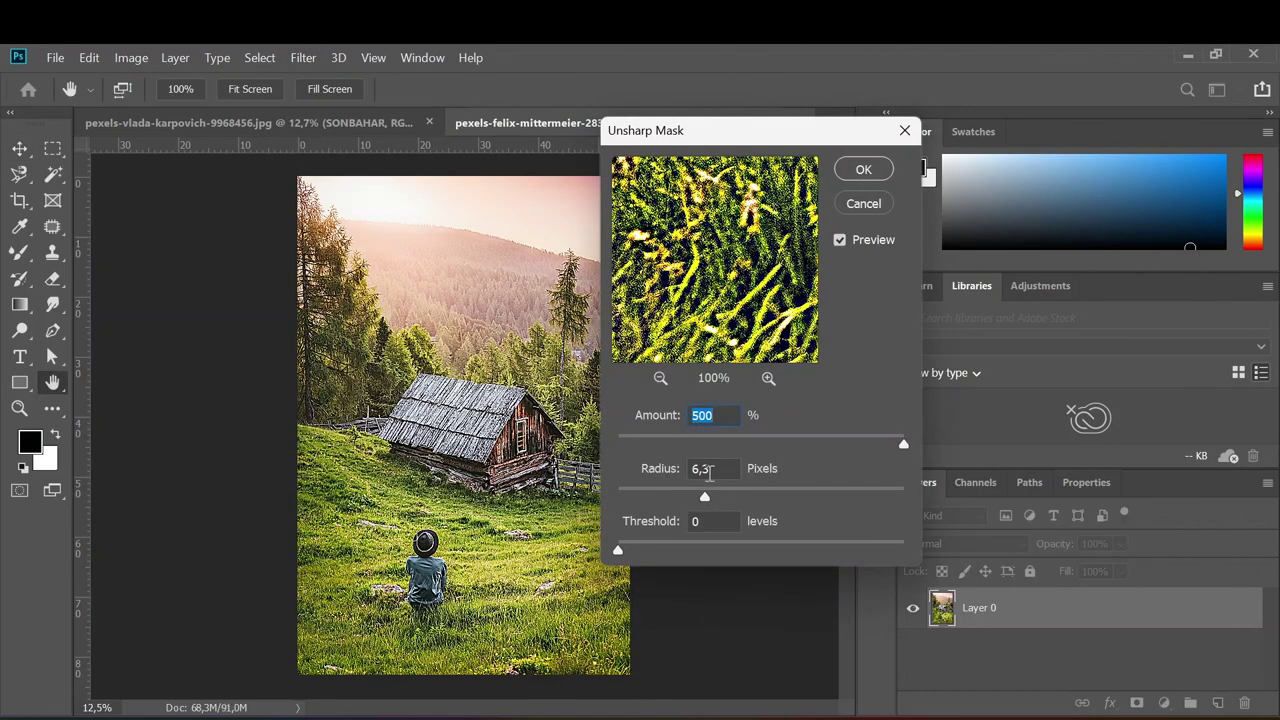
left_click(863, 169)
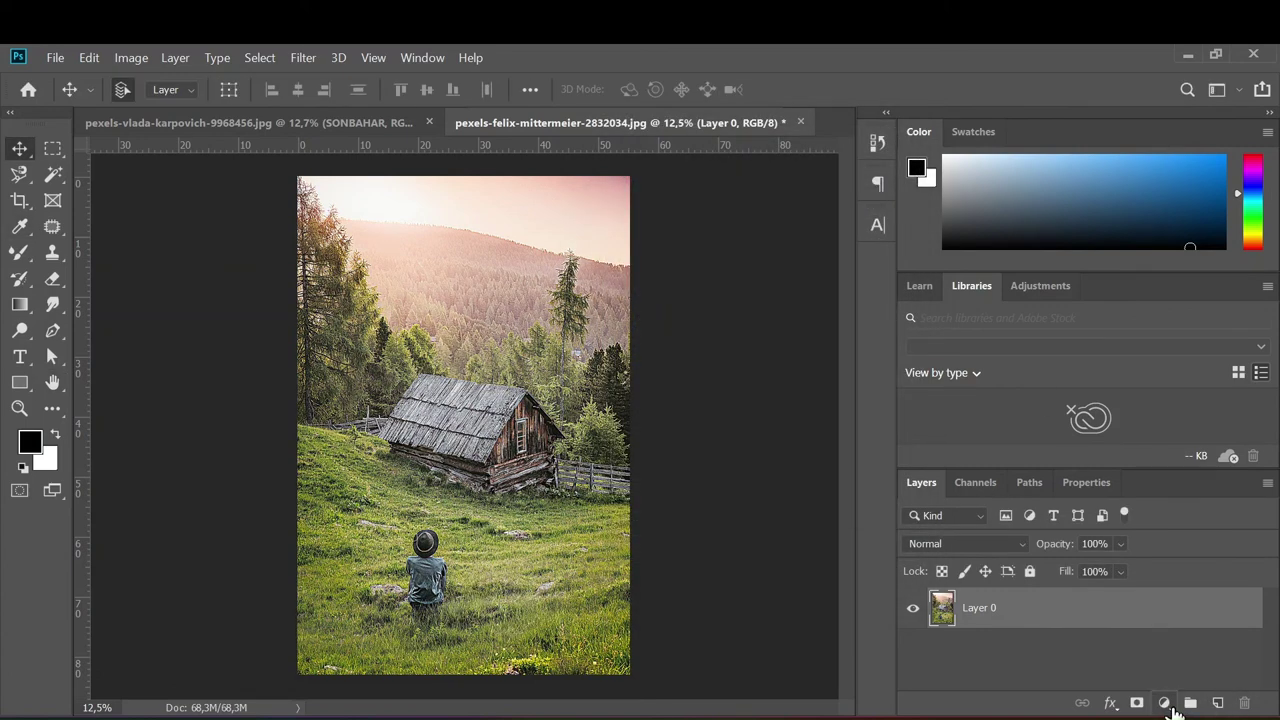
left_click(1166, 704)
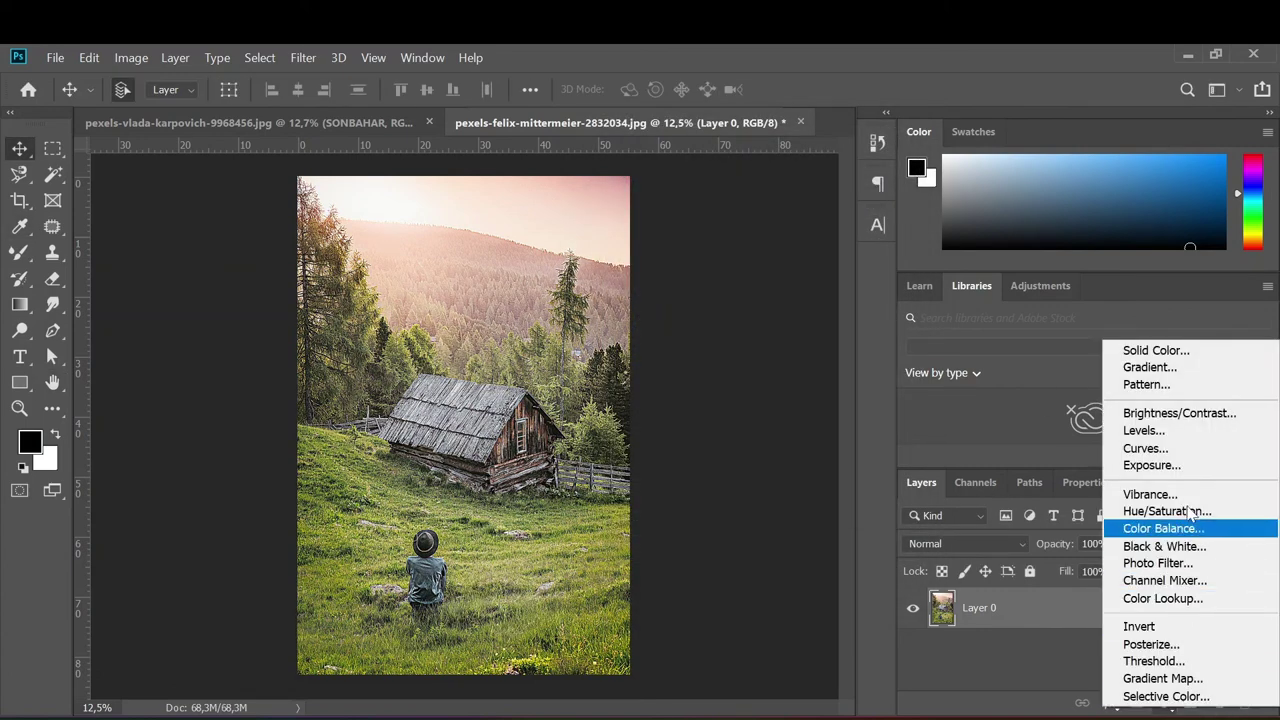
Add a Threshold adjustment layer to the cabin photo at level 139
left_click(1154, 661)
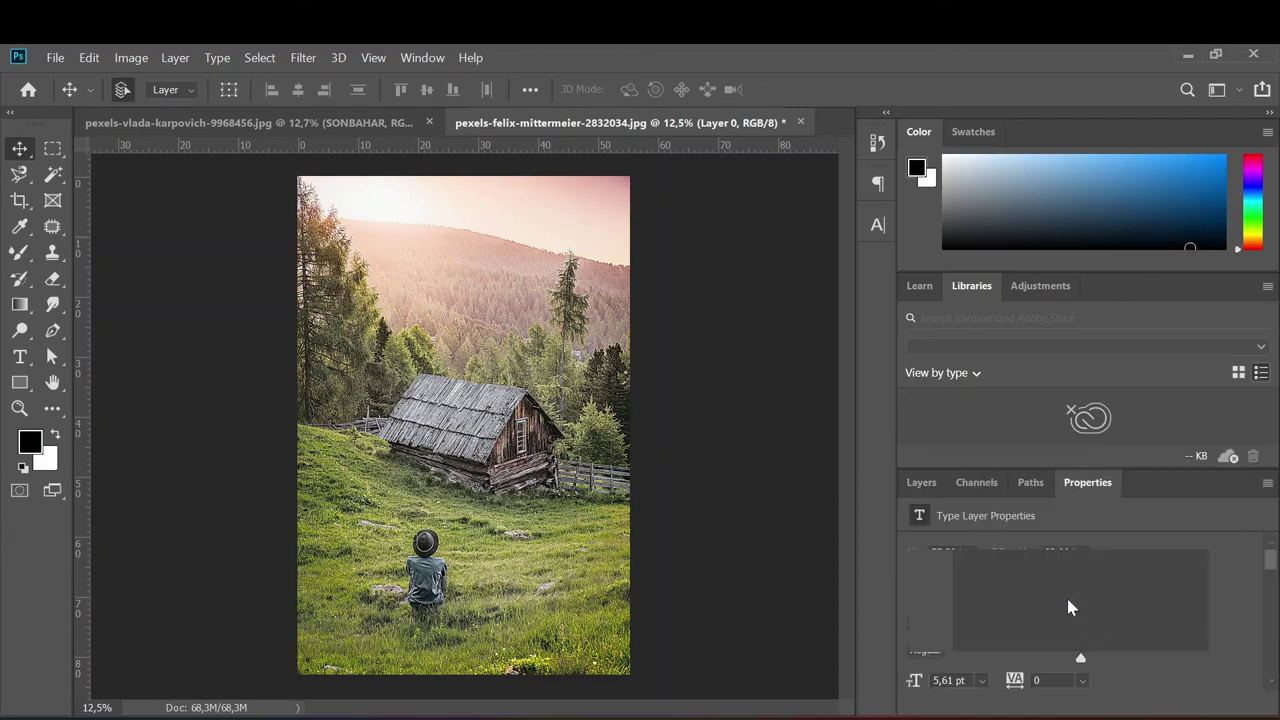
left_click_drag(1085, 668, 1005, 670)
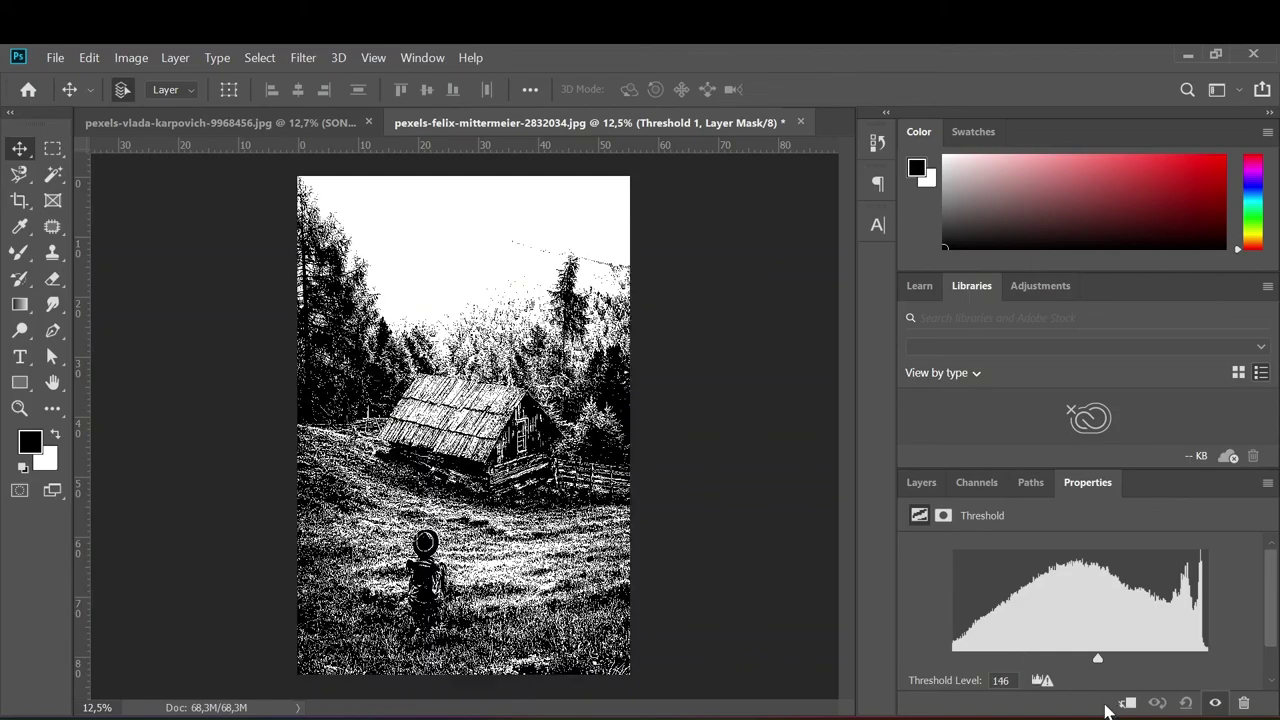
mouse_move(1004, 668)
left_mouse_down()
mouse_move(1123, 706)
mouse_move(1093, 688)
left_mouse_up()
left_click(920, 482)
Zoom into the cabin image, then switch back to the SONBAHAR street poster
key("z")
left_click(491, 497)
left_click(491, 497)
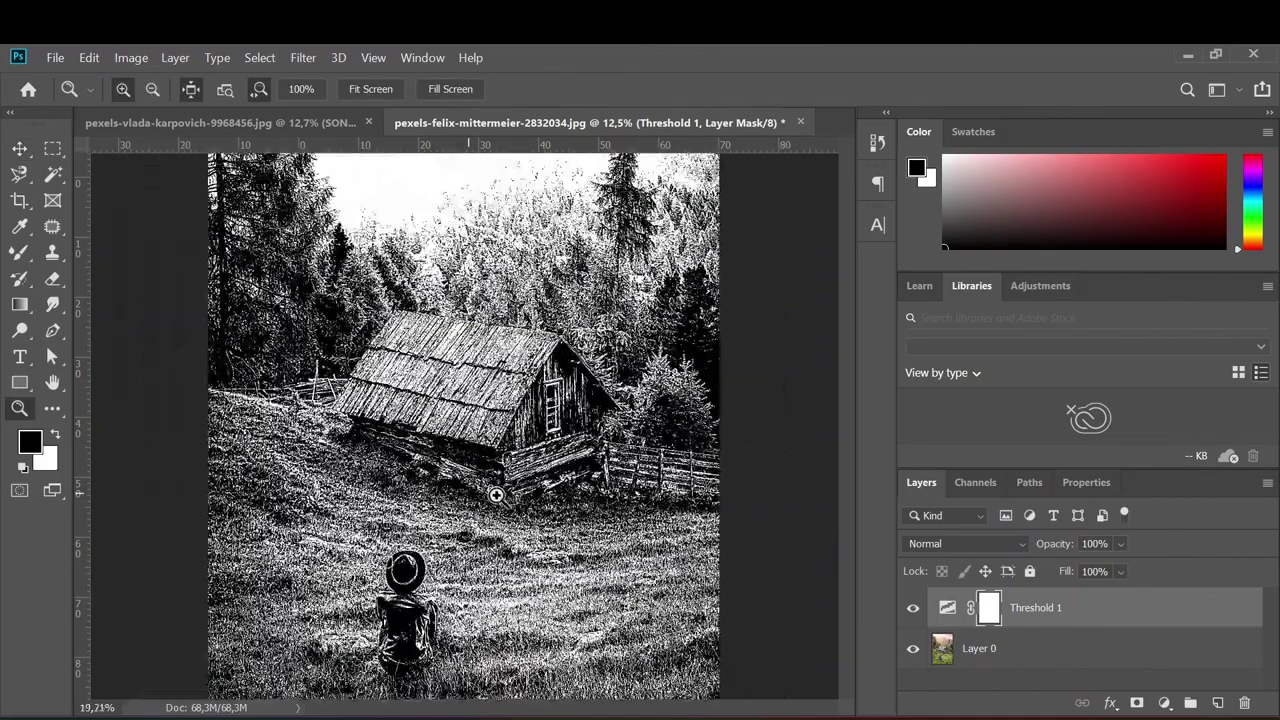
left_click(220, 122)
left_click_drag(517, 584, 523, 586)
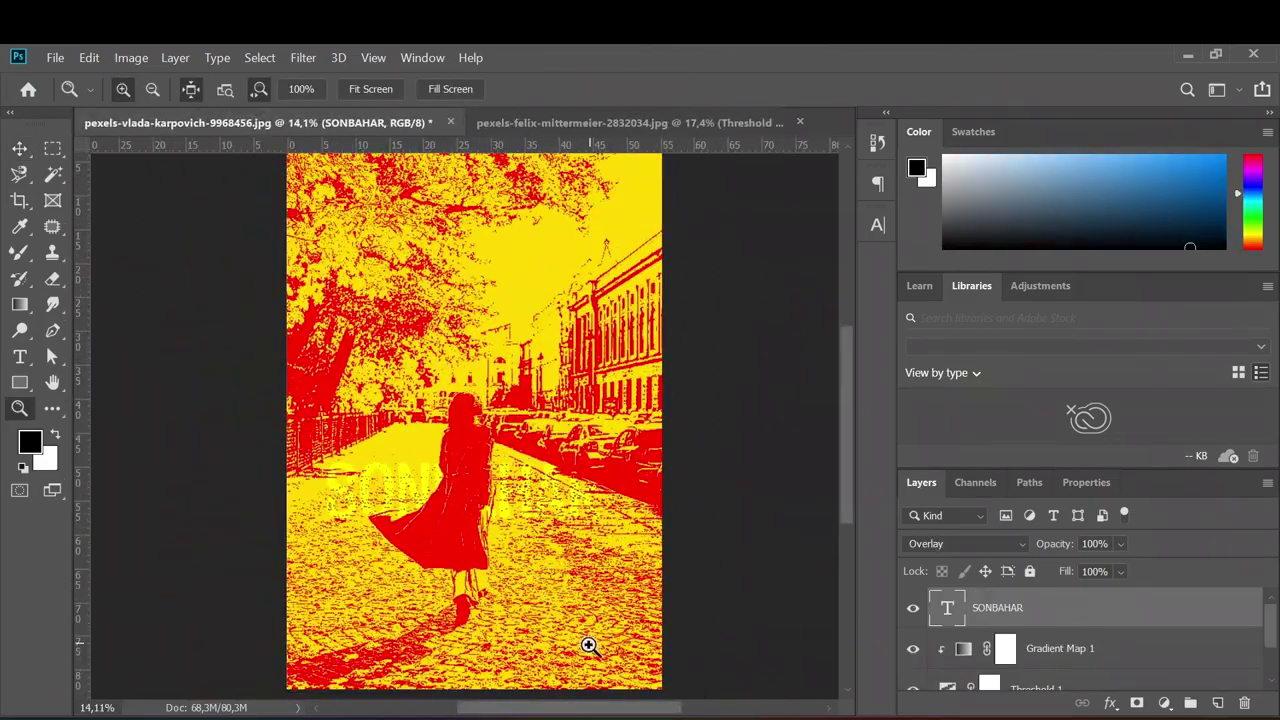
Return to the thresholded cabin image and zoom so it fits on screen
key("v")
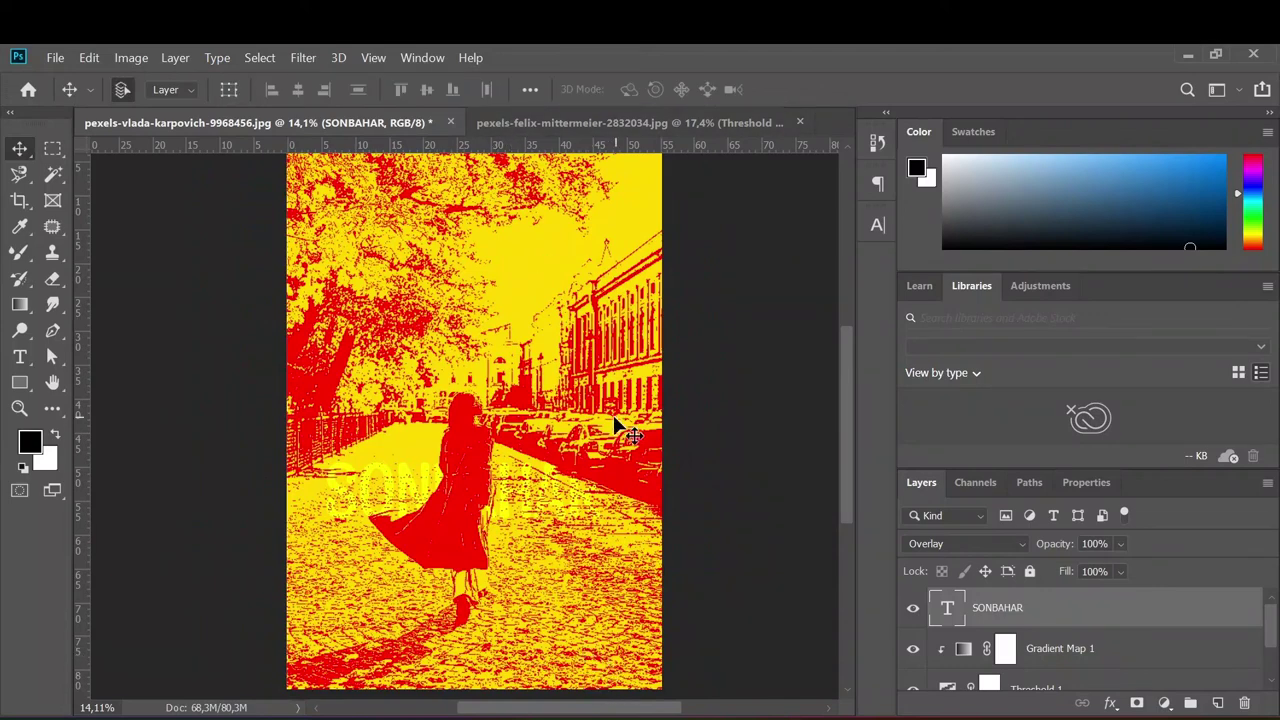
left_click_drag(510, 305, 518, 337)
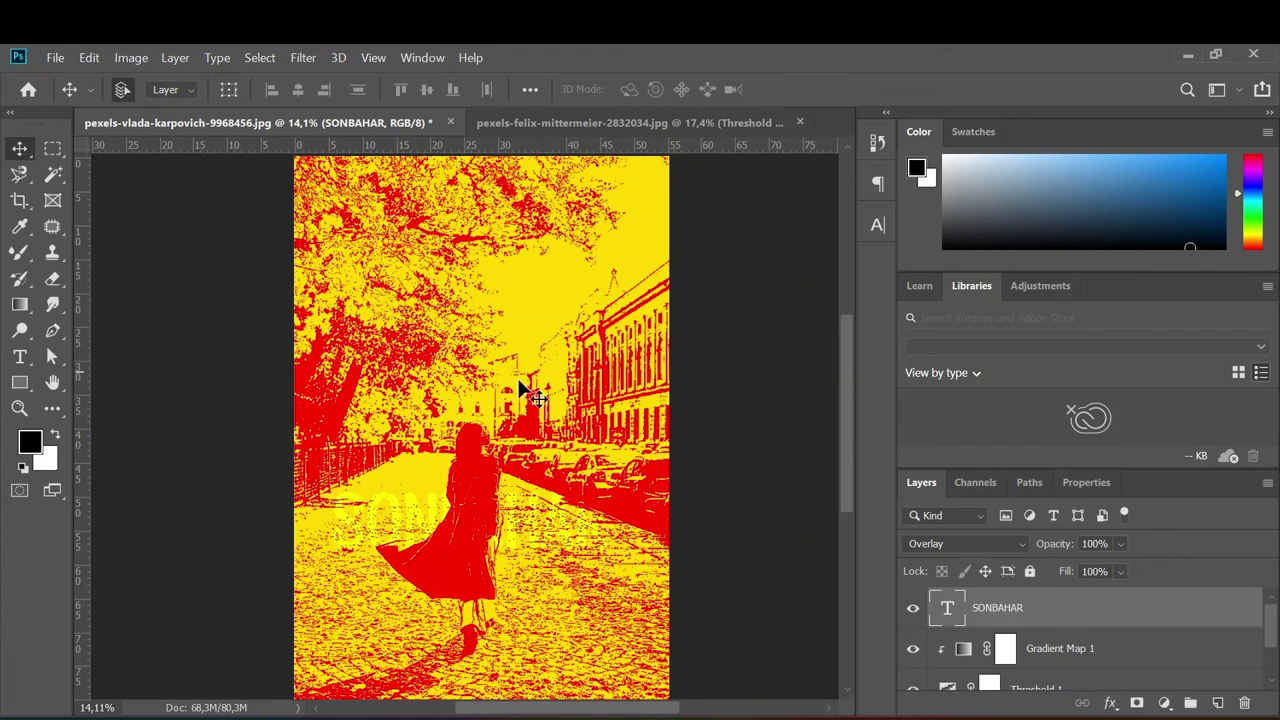
left_click(650, 123)
scroll(521, 403, "down", 3)
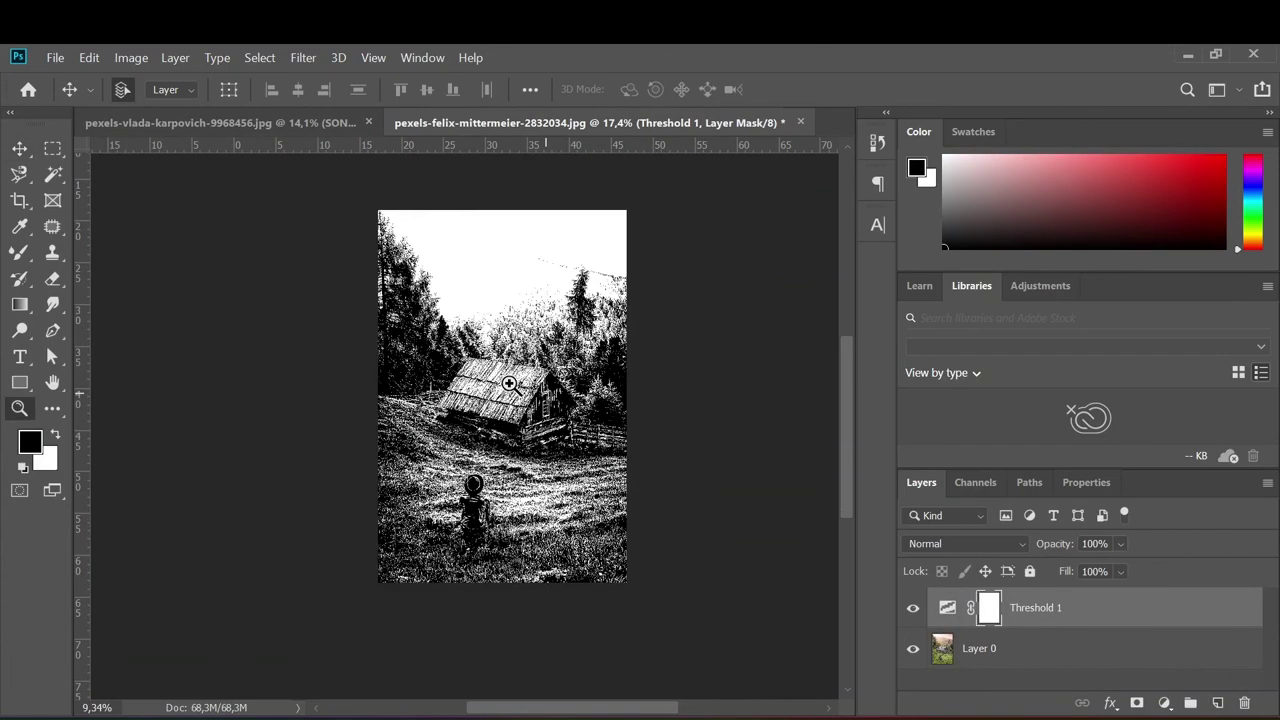
key("z")
scroll(522, 408, "up", 1)
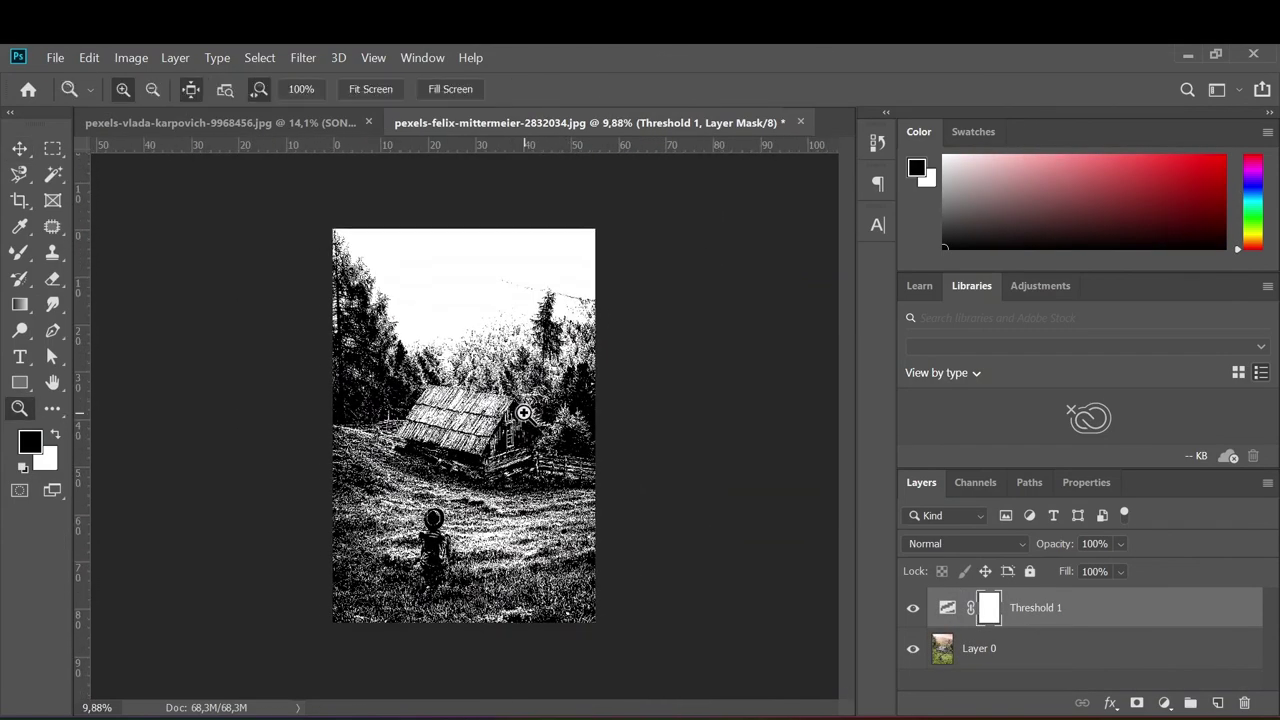